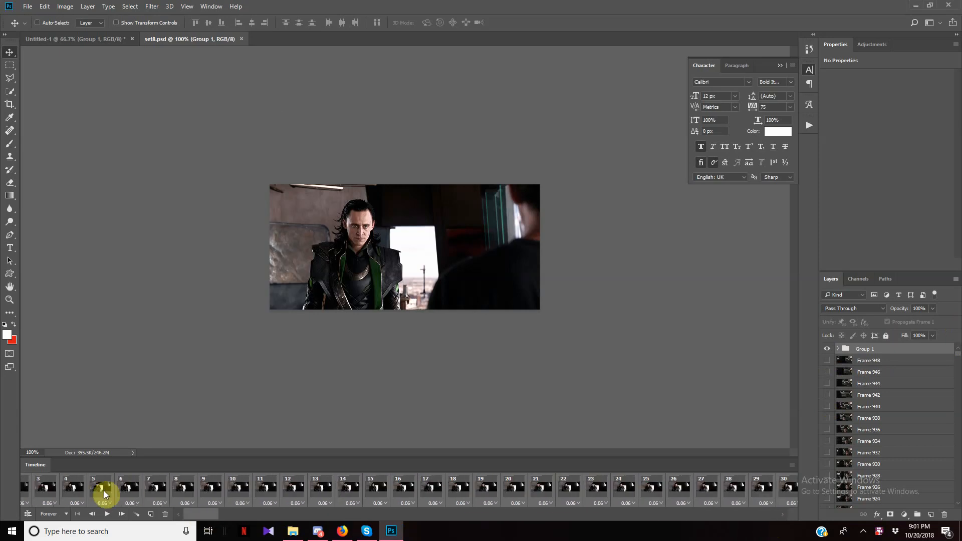
# Delete the existing Group 1 above the frame layers and create a new empty group in its place
pyautogui.moveTo(161, 504); pyautogui.dragTo(137, 491)
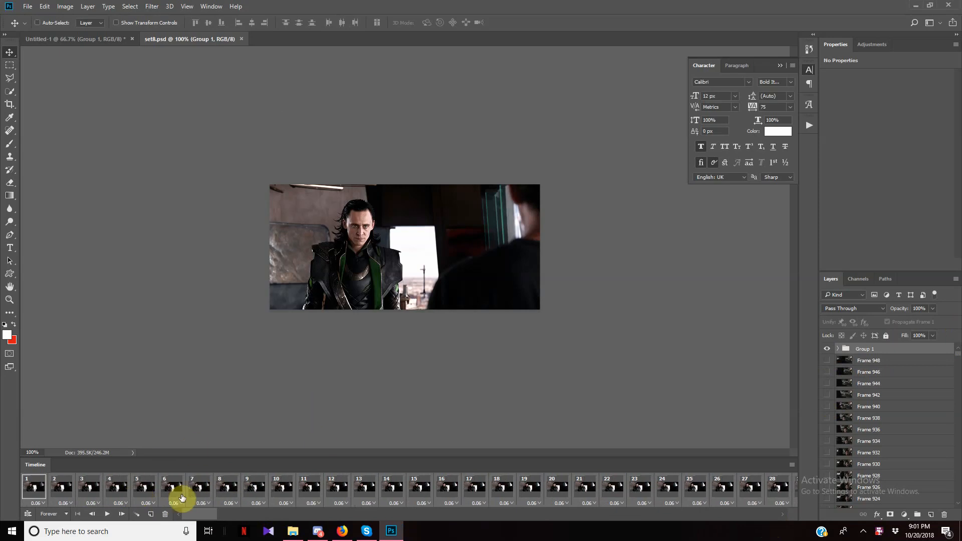
pyautogui.moveTo(198, 512); pyautogui.dragTo(220, 514)
pyautogui.moveTo(88, 497); pyautogui.dragTo(187, 525)
pyautogui.click(823, 349)
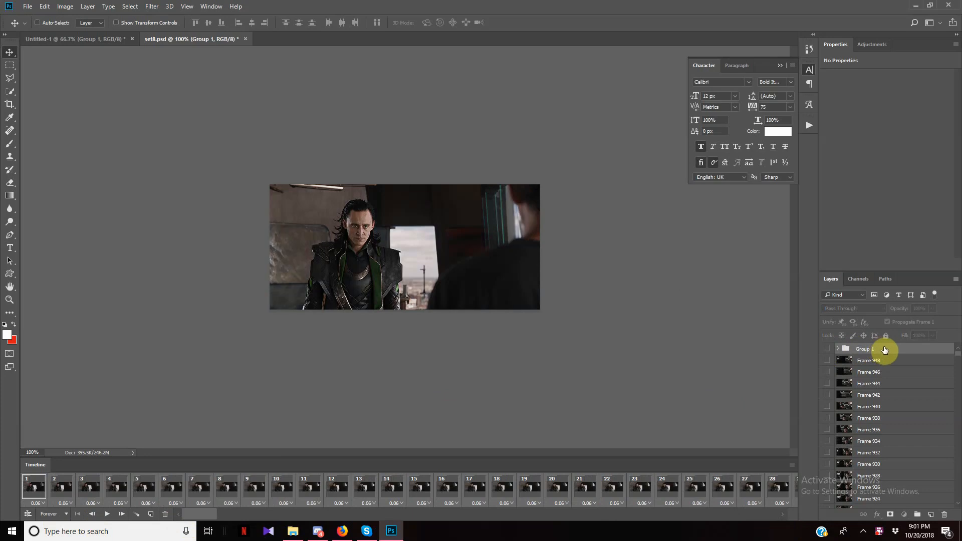
pyautogui.click(944, 516)
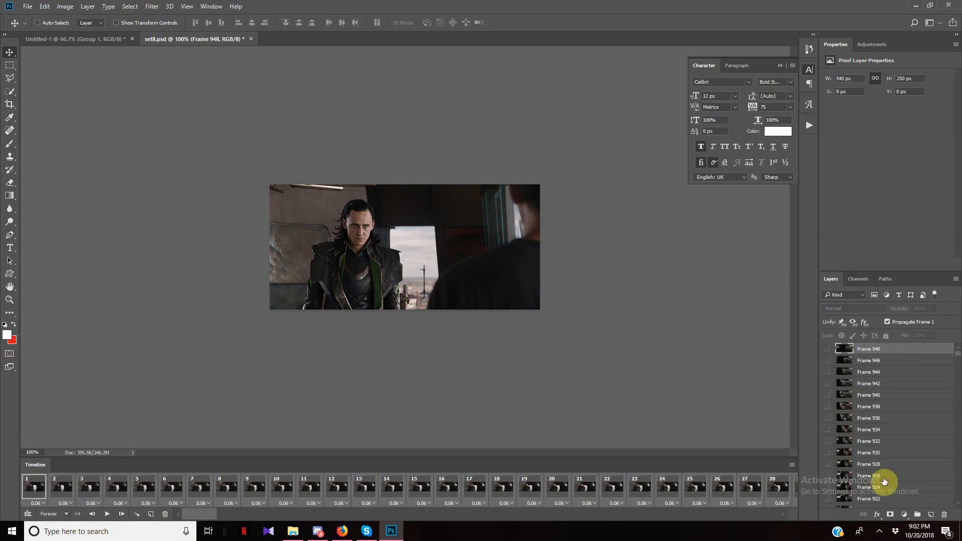
pyautogui.click(916, 518)
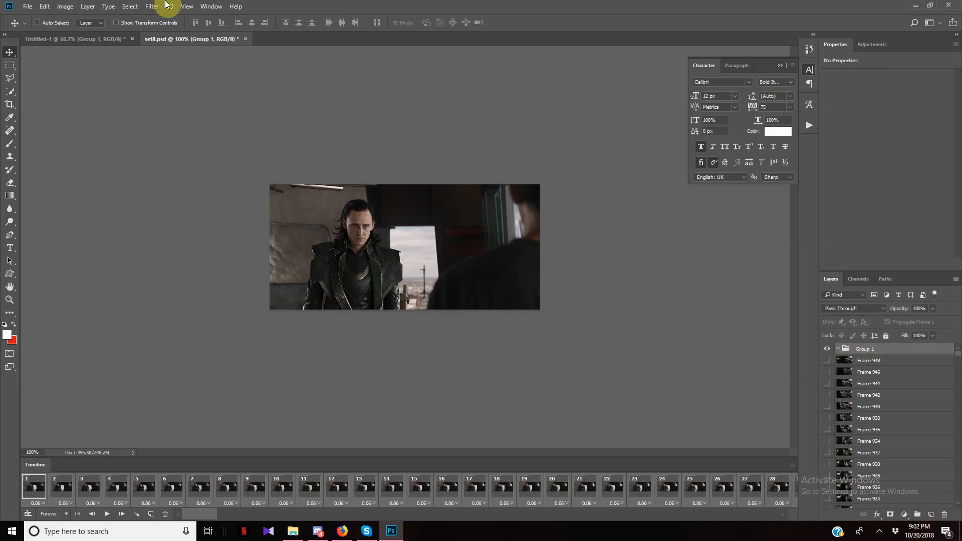
# Add a Curves adjustment layer inside the new group, keeping the default name and settings
pyautogui.click(87, 7)
pyautogui.moveTo(158, 135)
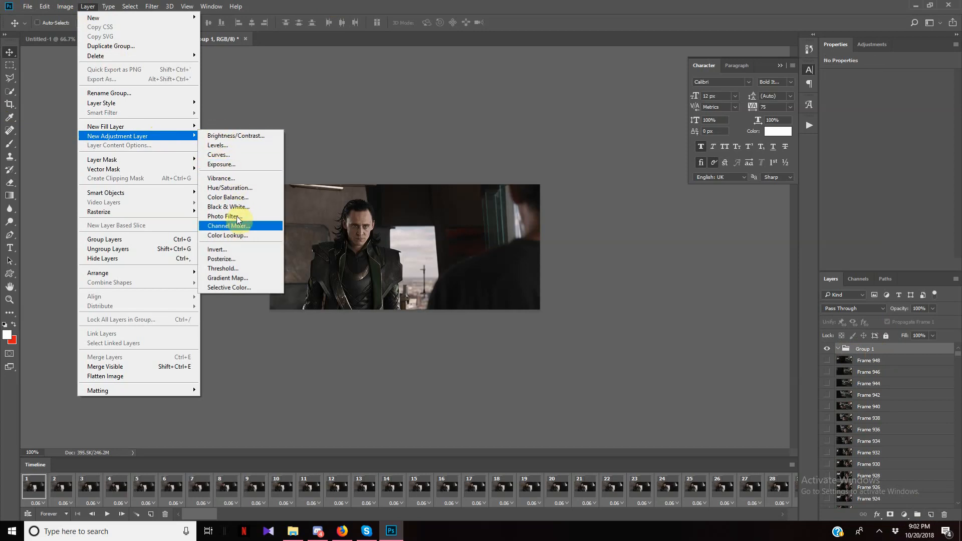
pyautogui.click(235, 154)
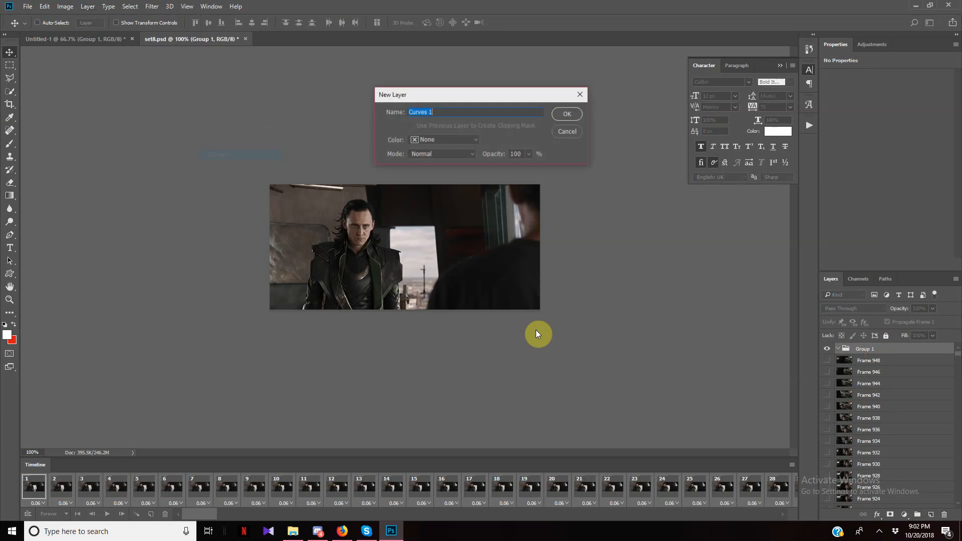
pyautogui.click(562, 112)
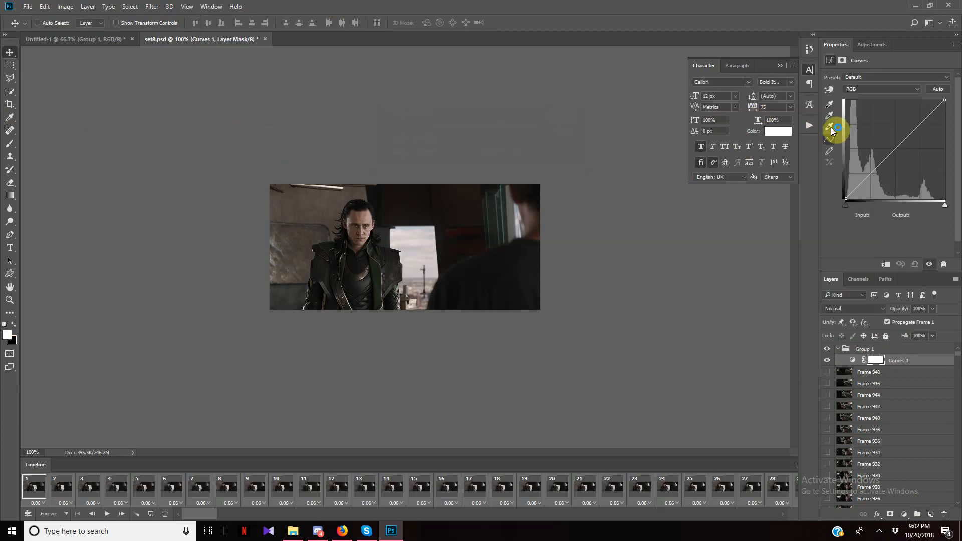
# Set the Curves white point by sampling bright spots in the image, ending on the sky in the window opening
pyautogui.click(830, 128)
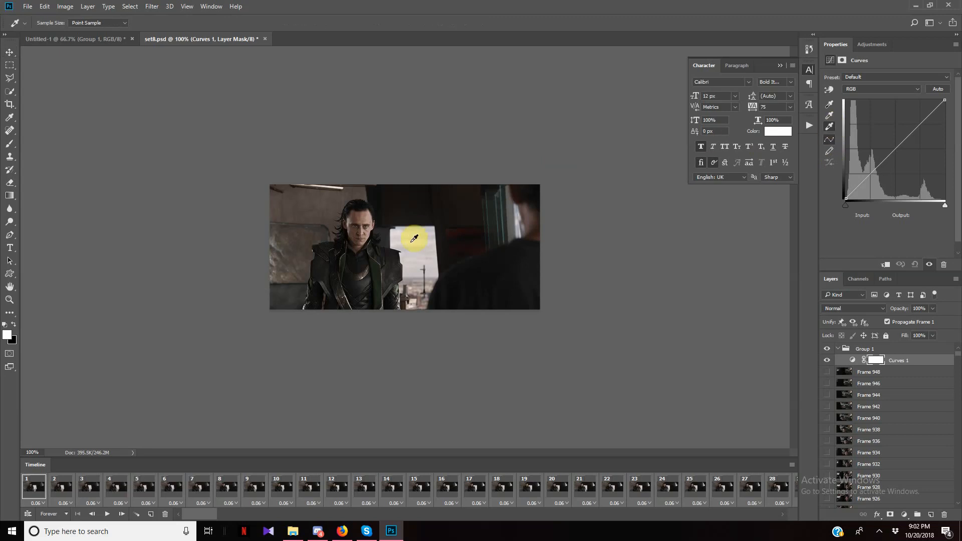
pyautogui.click(428, 237)
pyautogui.click(420, 248)
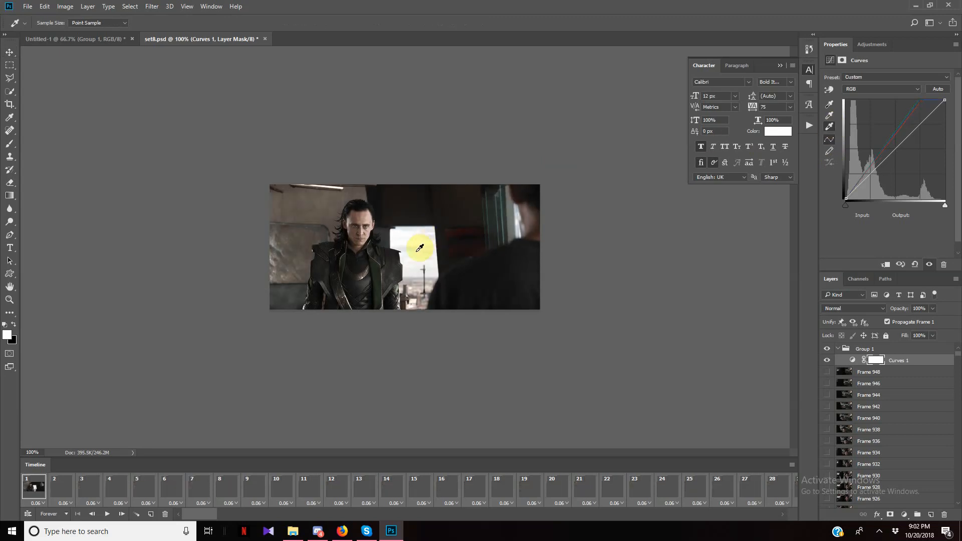
pyautogui.click(405, 245)
pyautogui.click(408, 219)
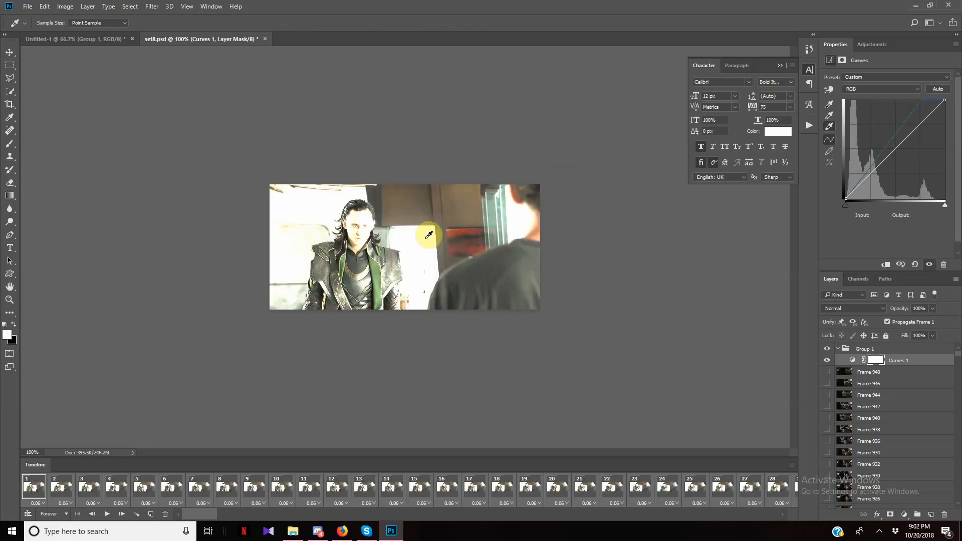
pyautogui.click(489, 212)
pyautogui.click(345, 243)
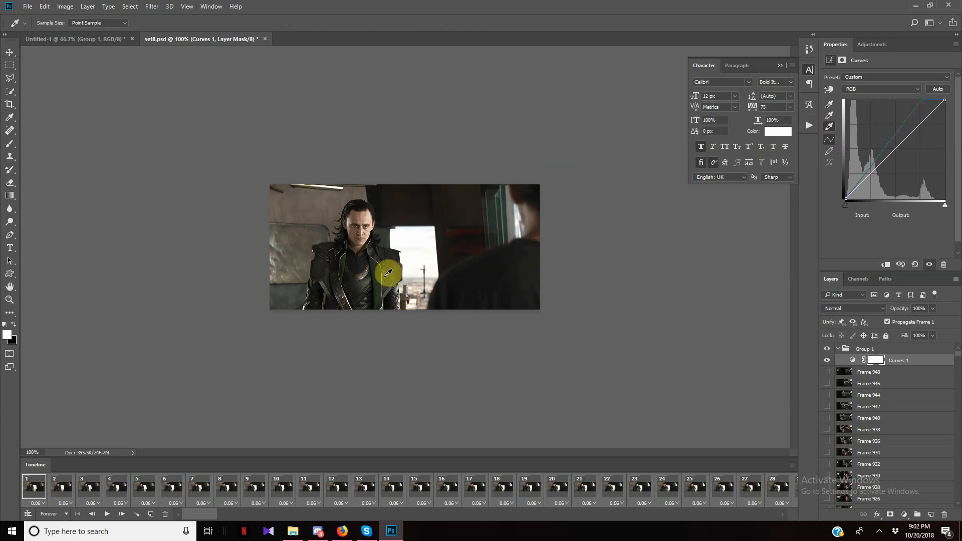
pyautogui.click(419, 239)
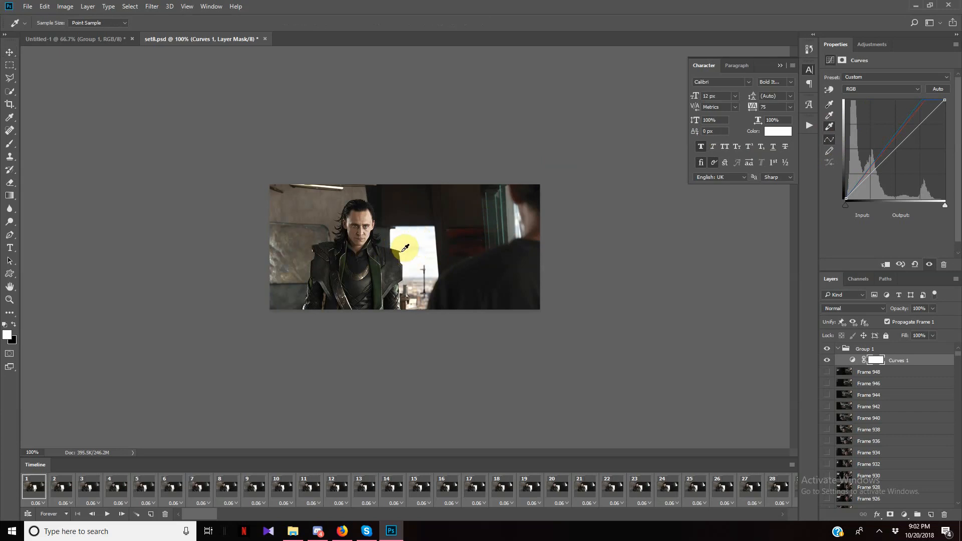
pyautogui.click(425, 242)
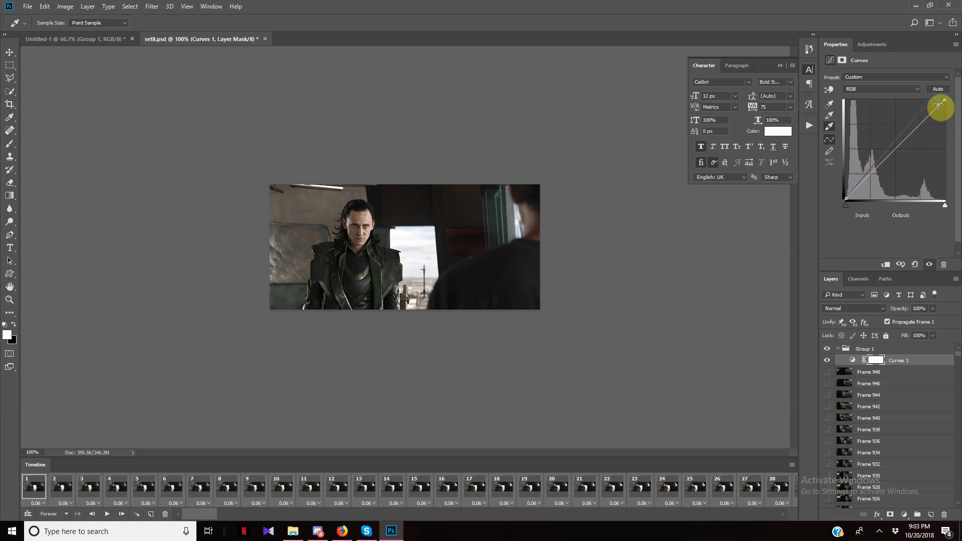
pyautogui.click(885, 91)
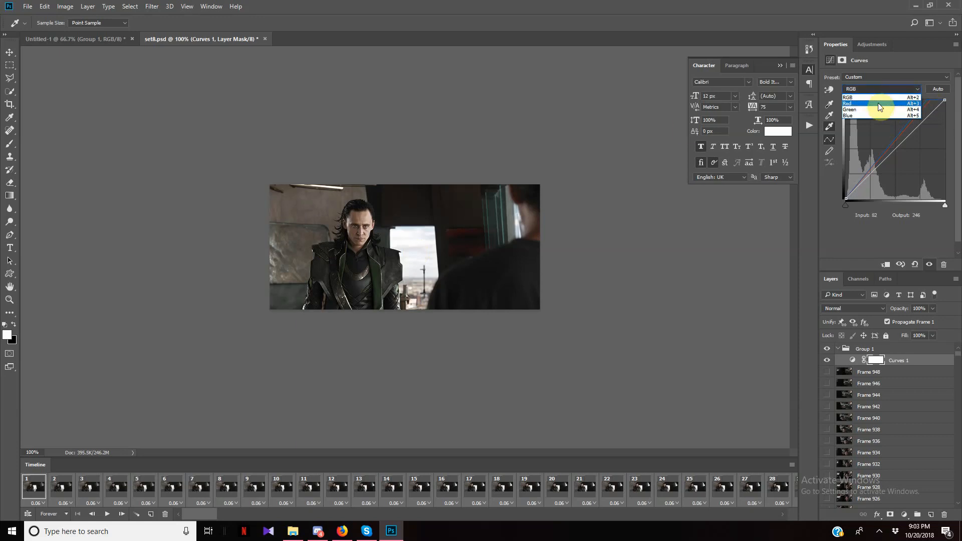
pyautogui.click(876, 95)
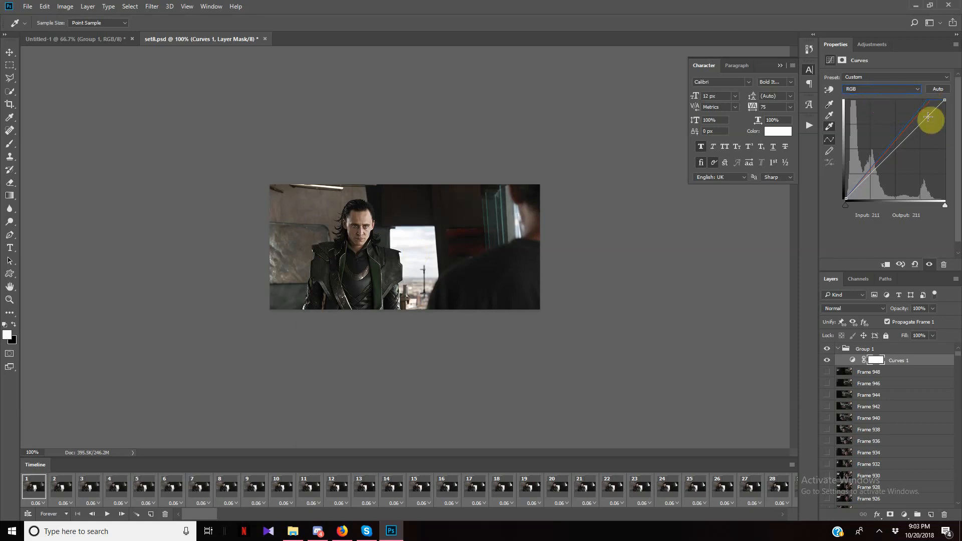
pyautogui.moveTo(927, 117); pyautogui.dragTo(904, 128)
# Move the white point of the Red channel curve to input 193, output 255
pyautogui.click(874, 90)
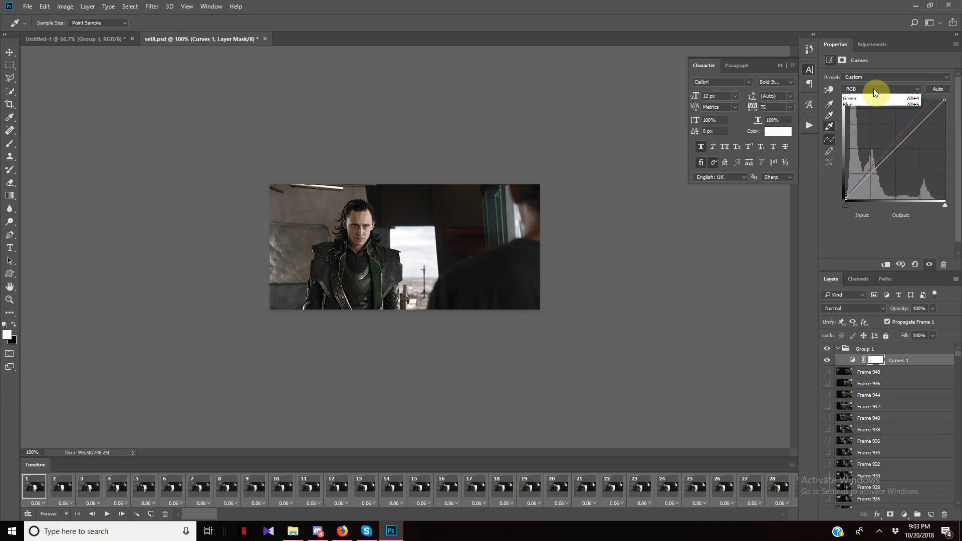
pyautogui.click(861, 101)
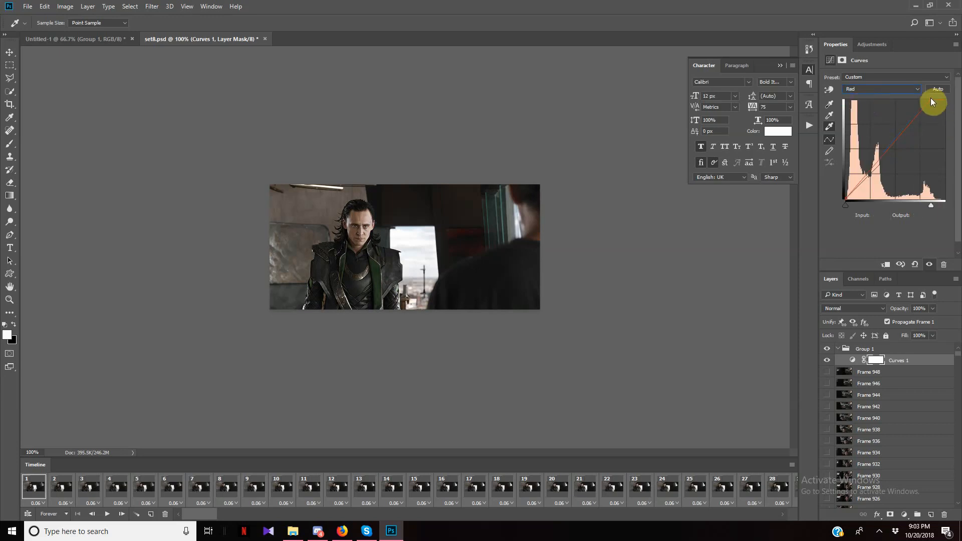
pyautogui.moveTo(929, 100); pyautogui.dragTo(919, 95)
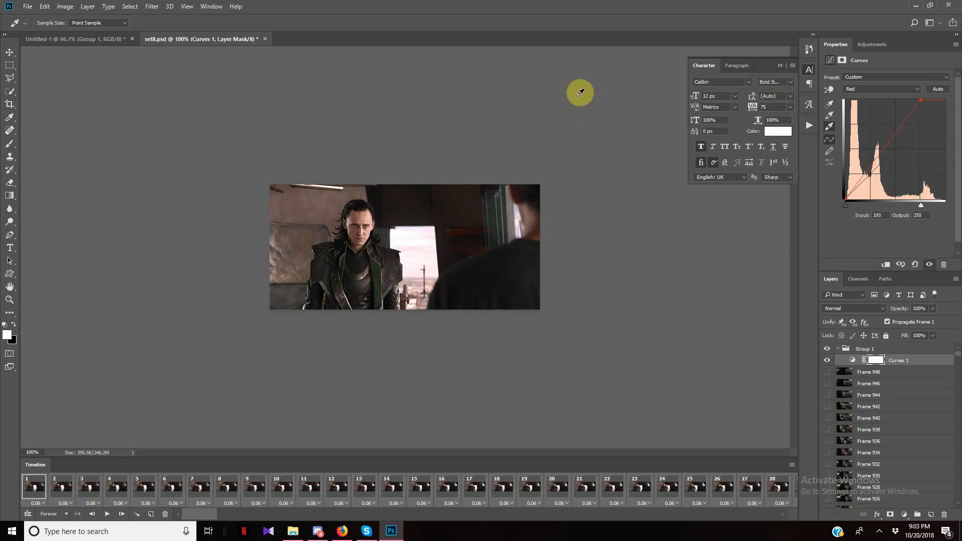
# Move the white point of the Green channel curve to input 196, output 255
pyautogui.click(875, 92)
pyautogui.click(870, 102)
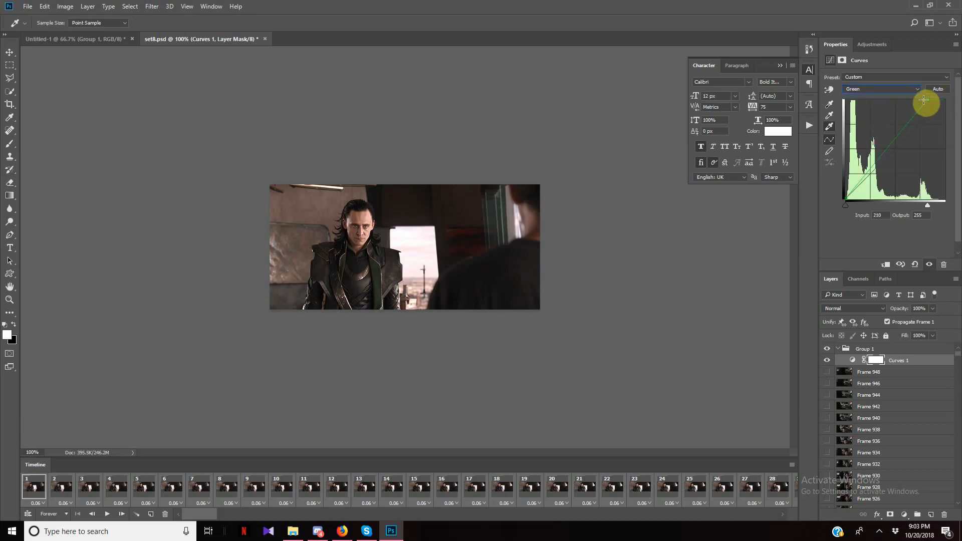
pyautogui.moveTo(923, 100); pyautogui.dragTo(923, 97)
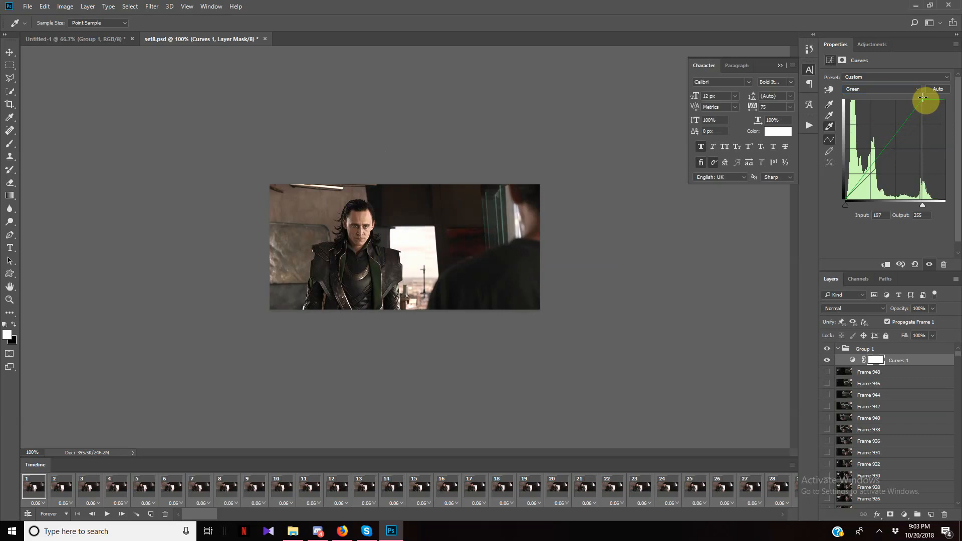
pyautogui.click(877, 215)
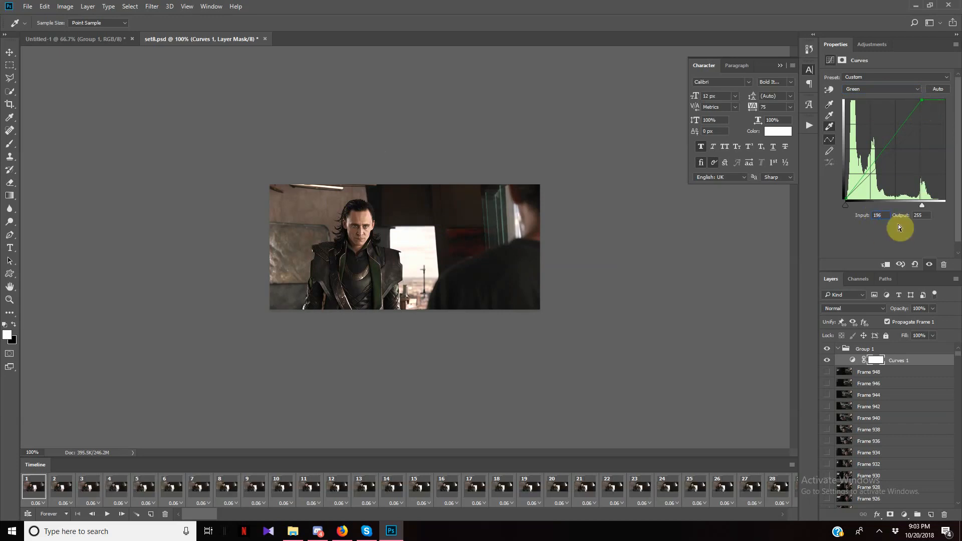
# Set the Blue channel curve's white point to input 188, then compare the image with the Curves layer hidden and shown
pyautogui.click(883, 90)
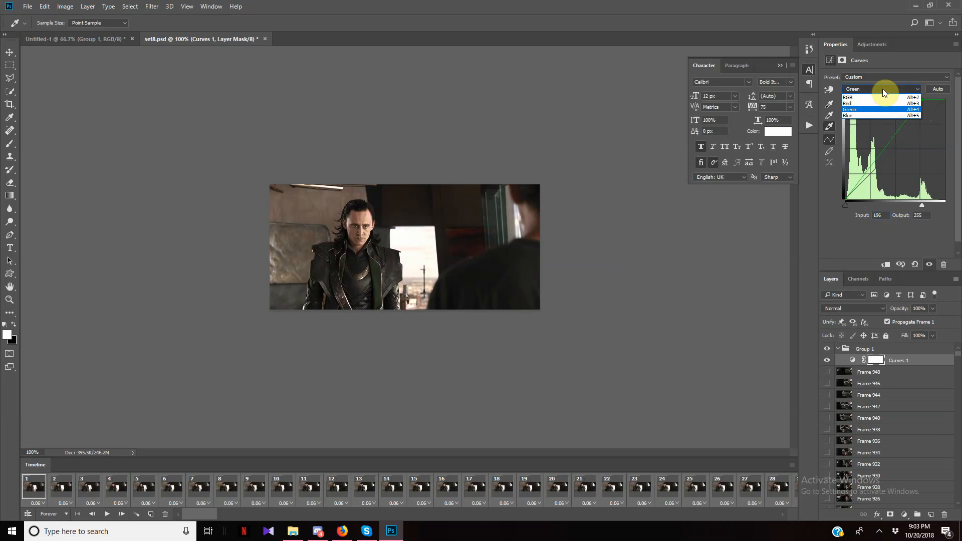
pyautogui.click(853, 116)
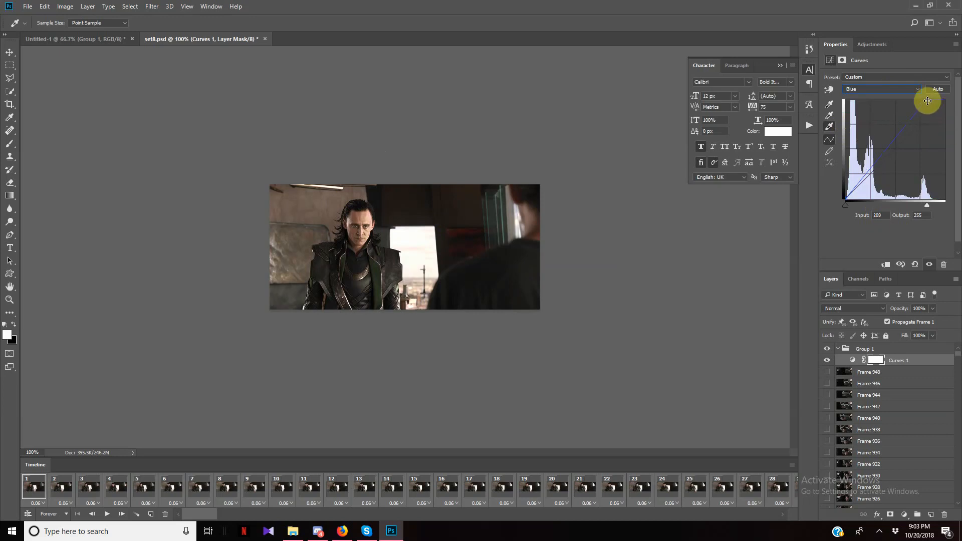
pyautogui.moveTo(927, 101); pyautogui.dragTo(919, 92)
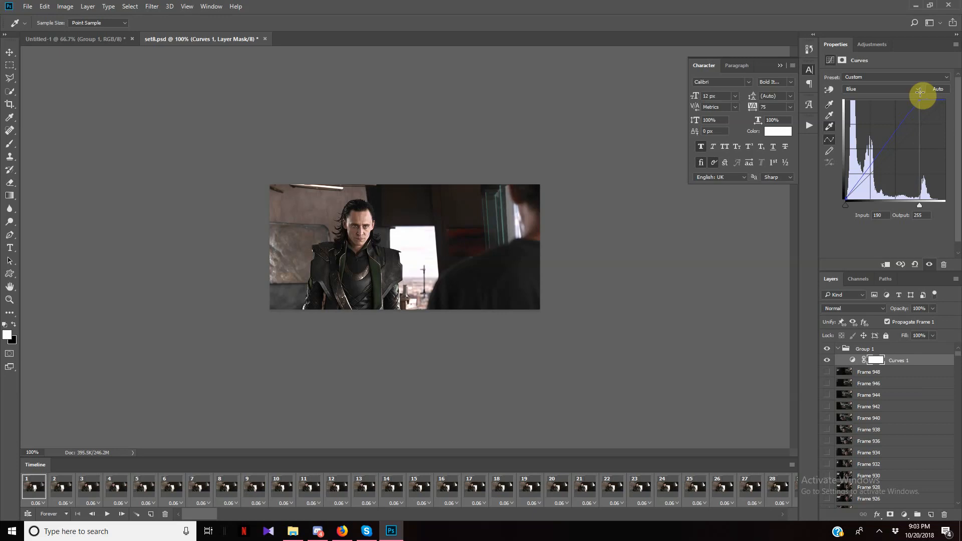
pyautogui.click(878, 215)
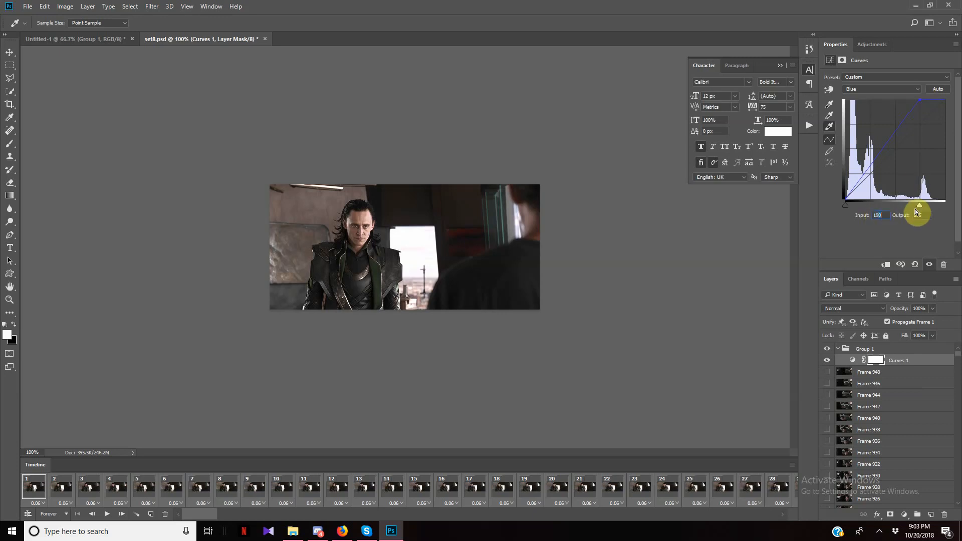
pyautogui.write('188')
pyautogui.click(827, 360)
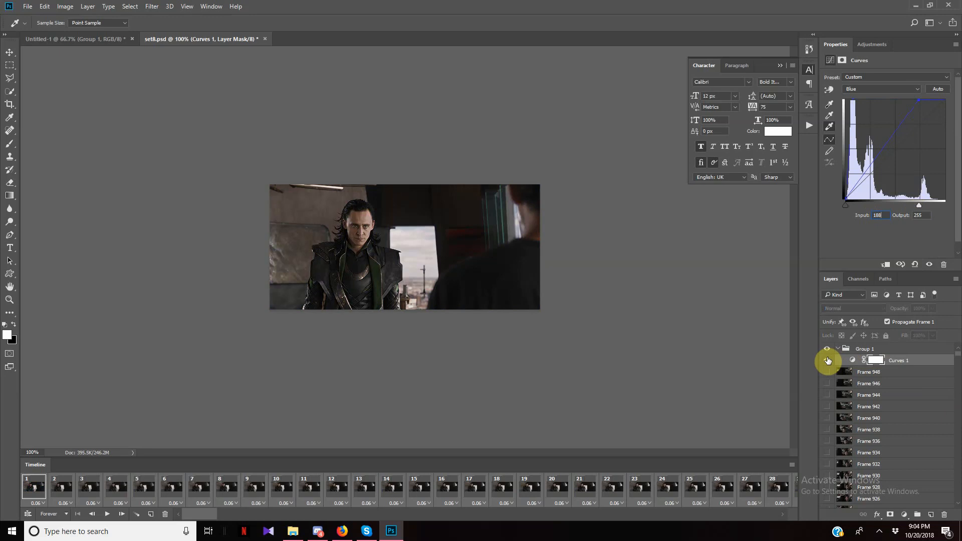
pyautogui.click(828, 360)
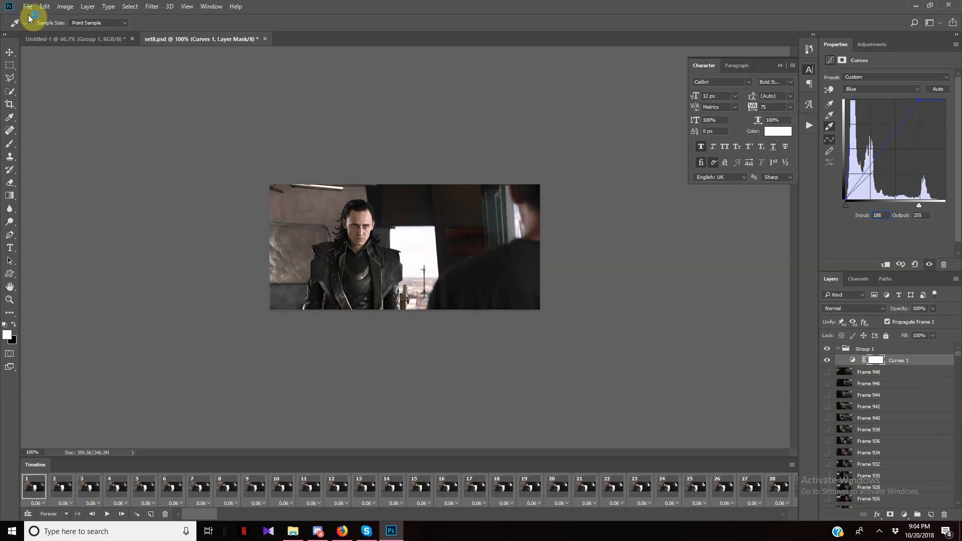
# Add a Selective Color adjustment layer above the Curves layer with the default name and settings
pyautogui.click(86, 6)
pyautogui.moveTo(126, 136)
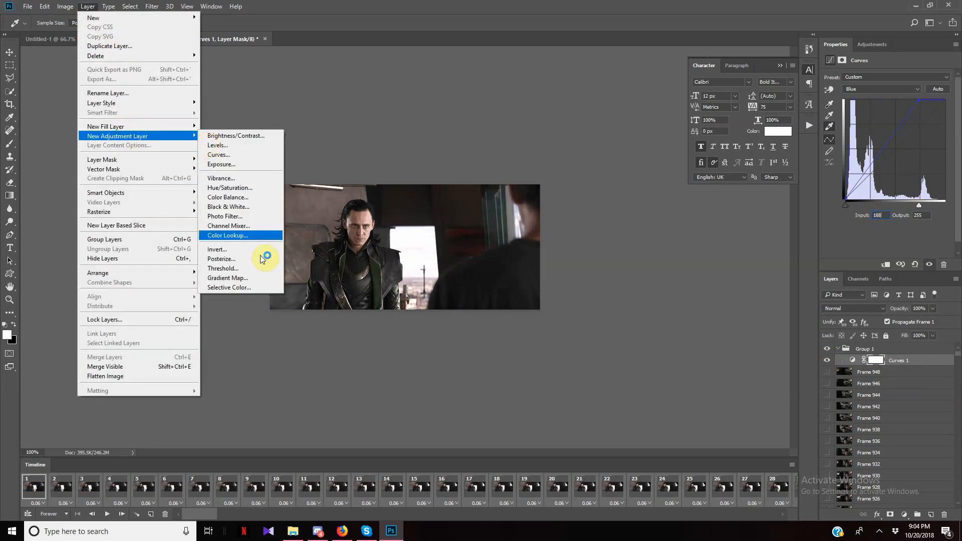
pyautogui.click(239, 285)
pyautogui.click(564, 114)
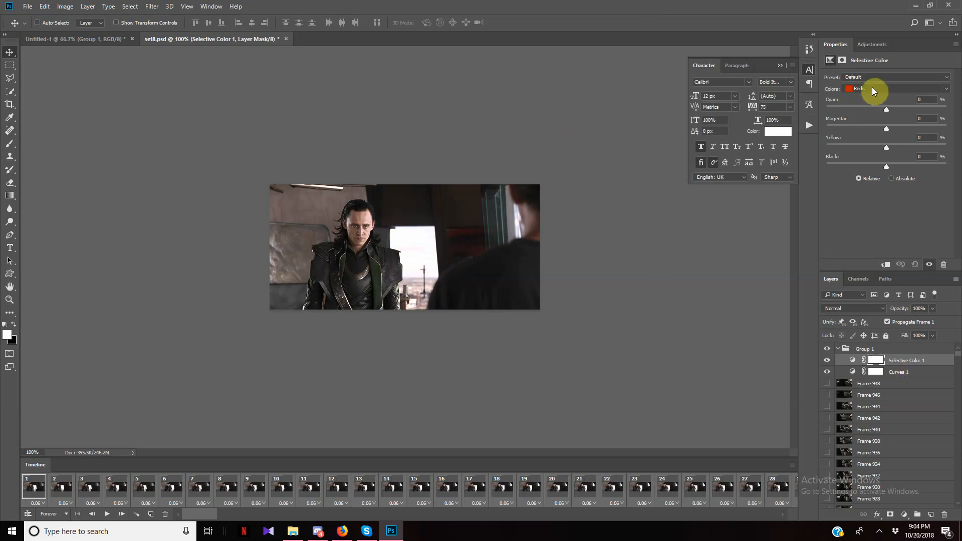
# In the Selective Color adjustment, raise the Black amount of the Blacks range to +10%
pyautogui.click(871, 88)
pyautogui.click(864, 161)
pyautogui.moveTo(888, 164); pyautogui.dragTo(891, 165)
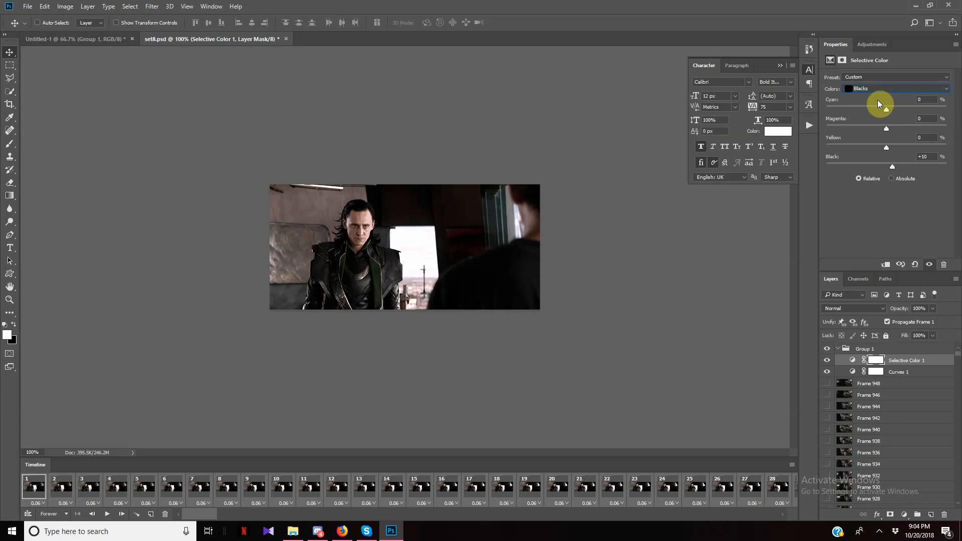
# Set the Black amount of the Whites range to -25% after trying the extremes of the setting
pyautogui.click(866, 88)
pyautogui.click(869, 147)
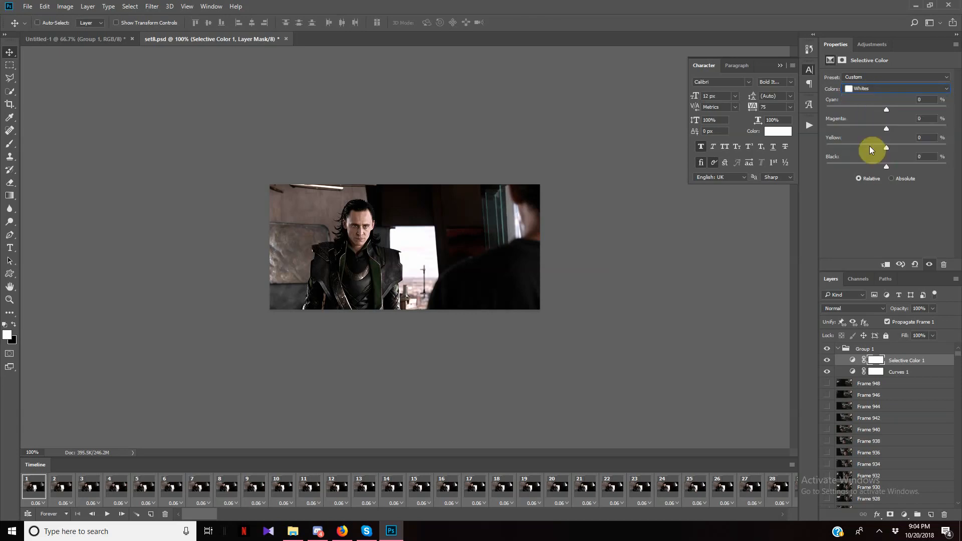
pyautogui.moveTo(886, 166); pyautogui.dragTo(944, 166)
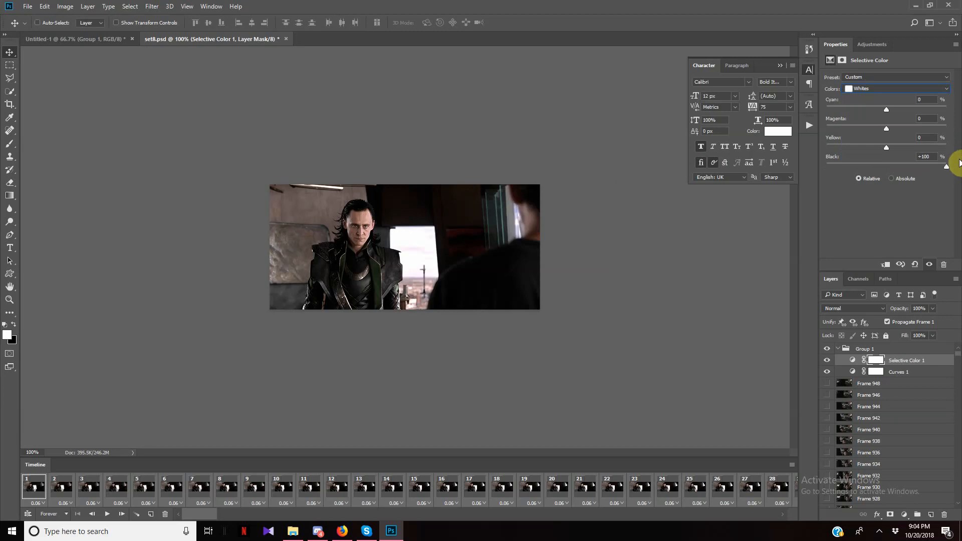
pyautogui.moveTo(959, 162); pyautogui.dragTo(882, 159)
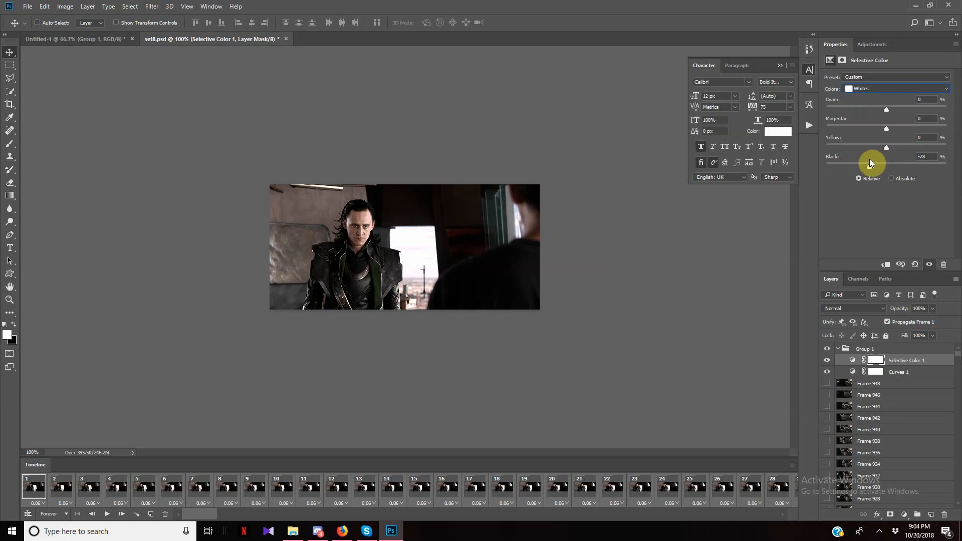
pyautogui.click(922, 156)
pyautogui.write('-25')
# In the Selective Color adjustment, set the Reds range to Cyan -22% and Black +24%
pyautogui.click(858, 88)
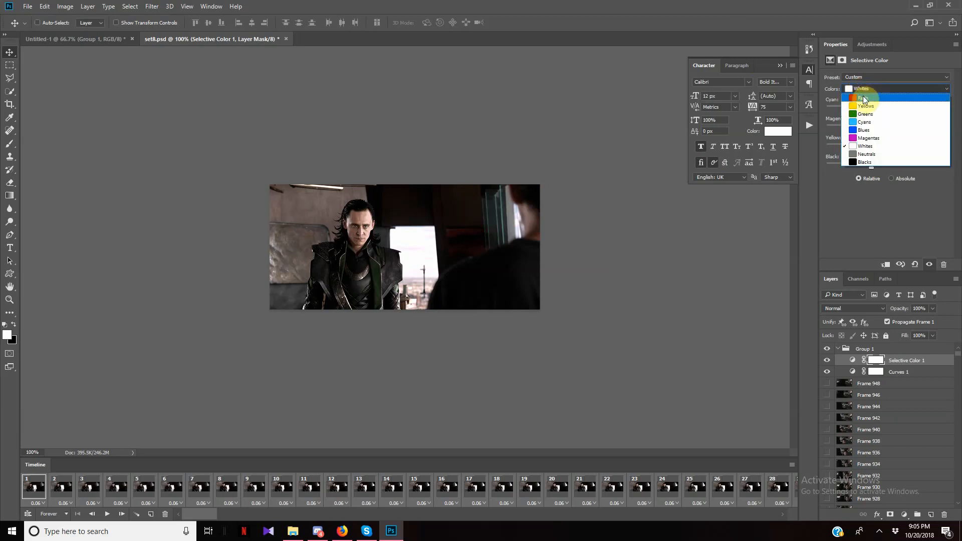
pyautogui.click(863, 98)
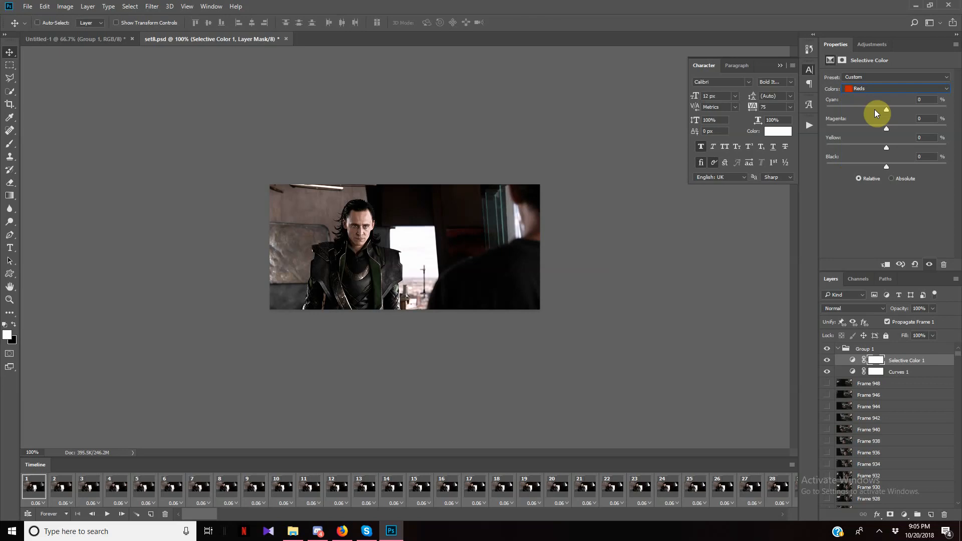
pyautogui.click(873, 107)
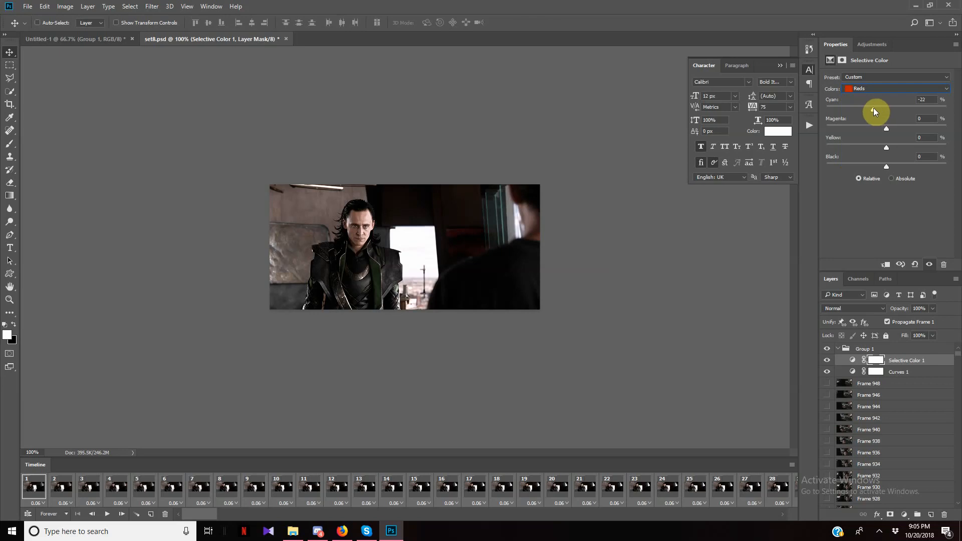
pyautogui.click(901, 166)
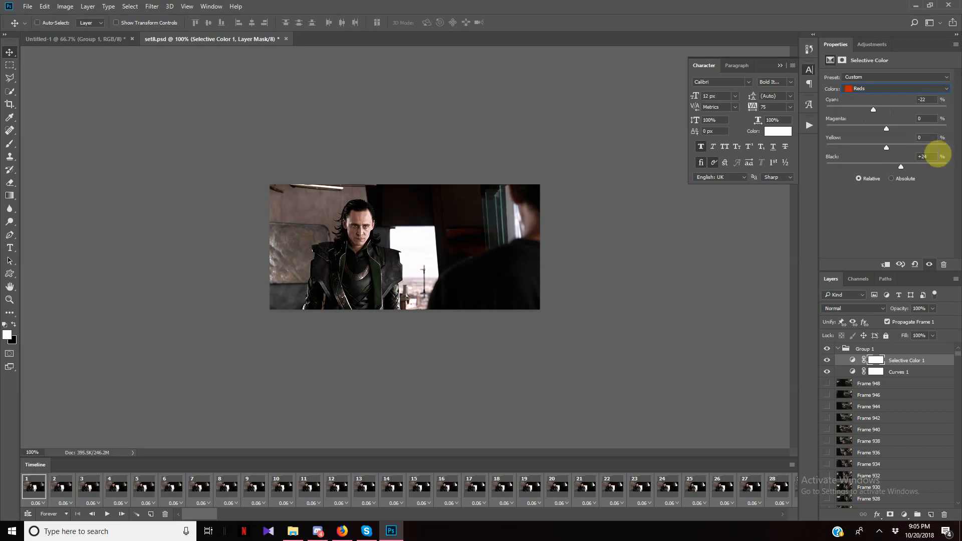
# Raise the Yellow amount of the Yellows range to +16% in the Selective Color adjustment
pyautogui.click(907, 87)
pyautogui.click(906, 87)
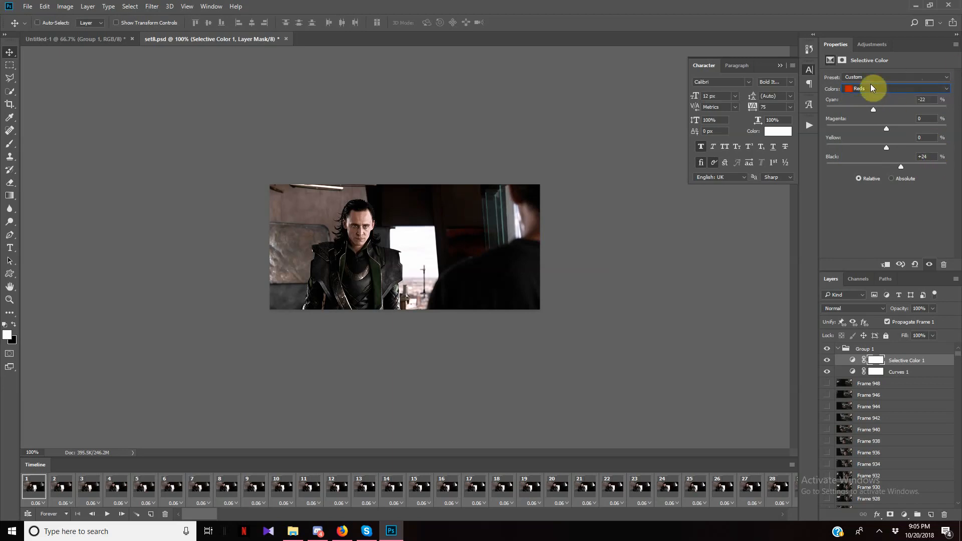
pyautogui.click(871, 88)
pyautogui.click(865, 108)
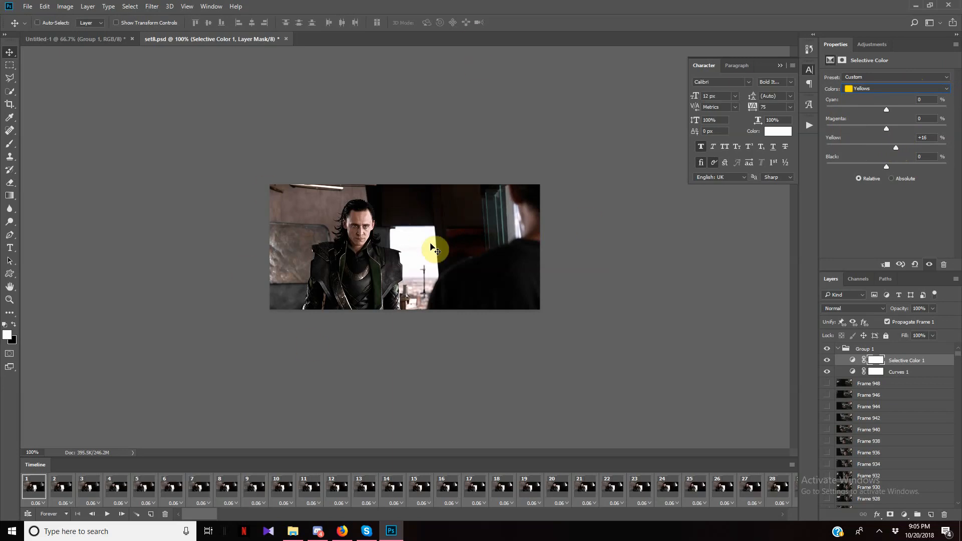
# Add a Color Balance adjustment layer above the Selective Color layer with the default name and settings
pyautogui.click(88, 9)
pyautogui.moveTo(156, 135)
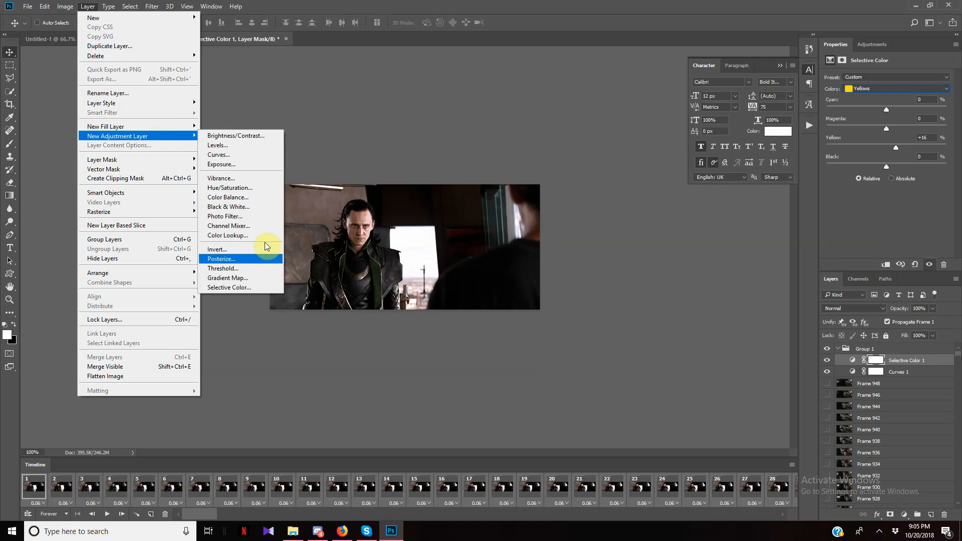
pyautogui.click(234, 199)
pyautogui.click(565, 114)
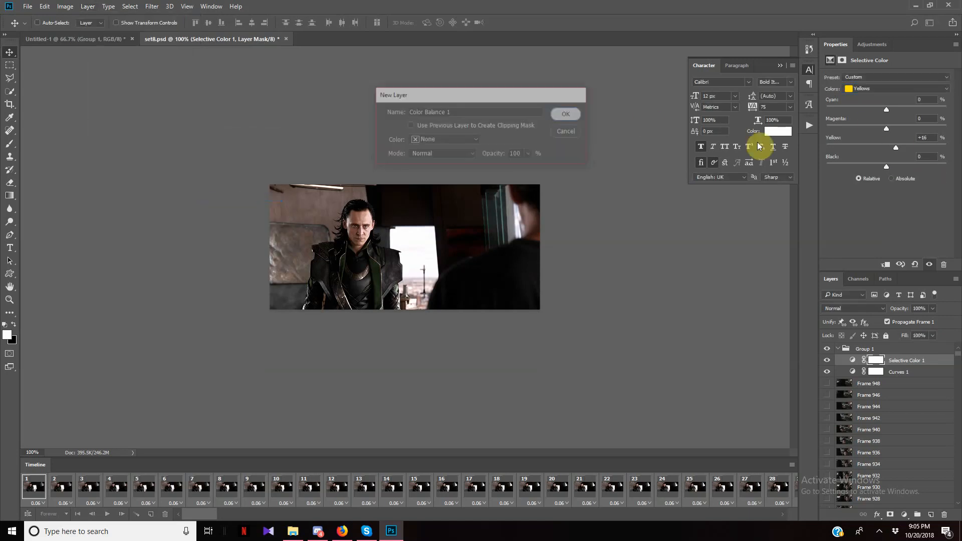
# Set the Color Balance midtones to -4 on the Cyan-Red axis and +3 on the Yellow-Blue axis
pyautogui.click(938, 95)
pyautogui.write('-')
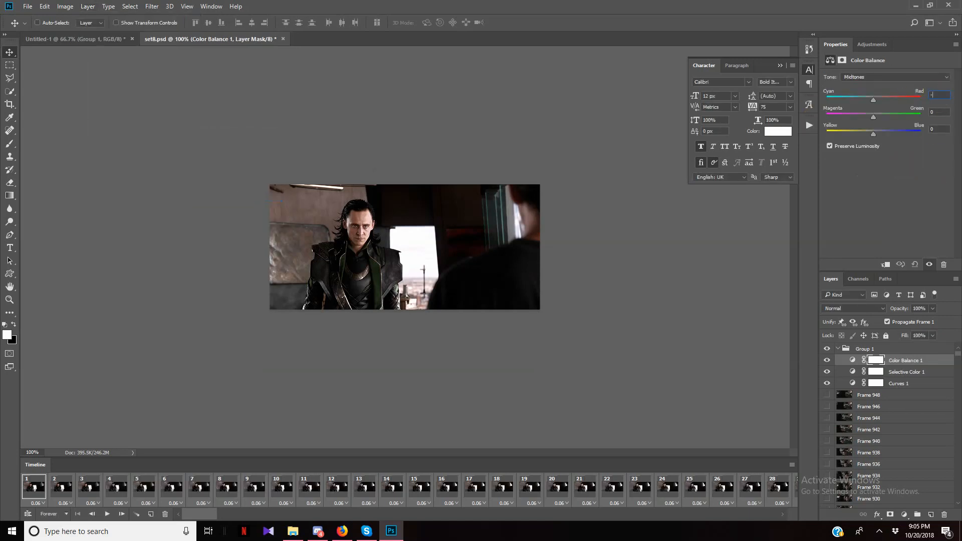
pyautogui.write('4')
pyautogui.press('Up')
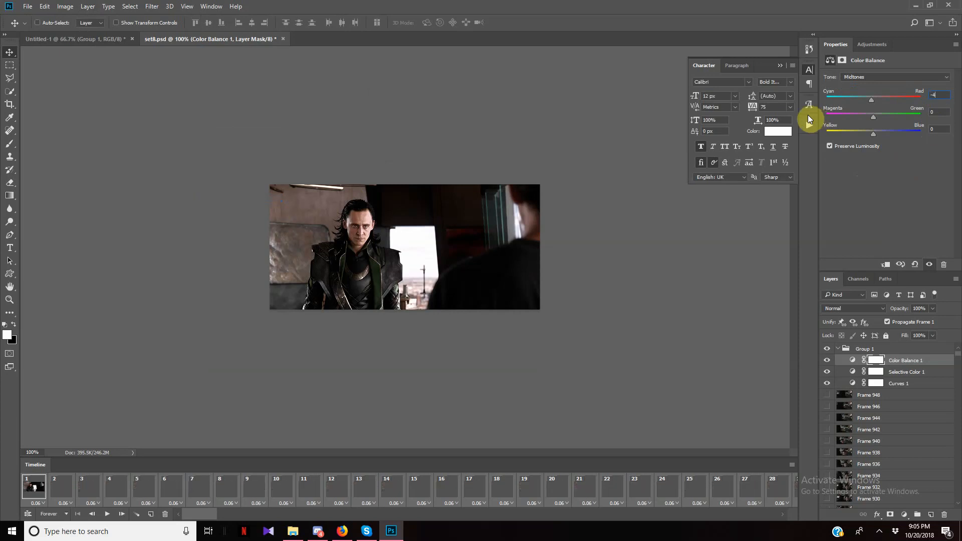
pyautogui.moveTo(935, 112); pyautogui.dragTo(885, 117)
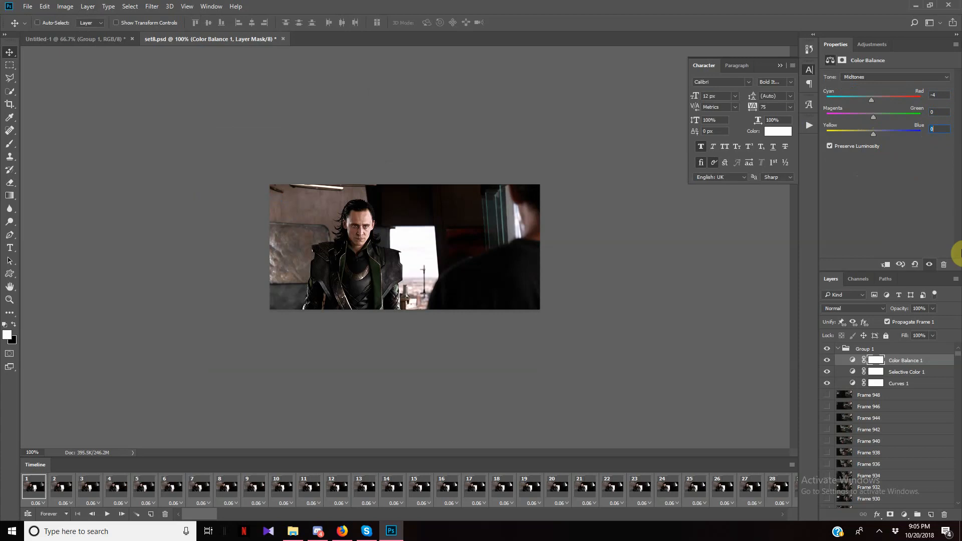
pyautogui.write('3')
# Add a Hue/Saturation adjustment layer above the Color Balance layer and set its Master saturation to +17
pyautogui.click(97, 8)
pyautogui.moveTo(141, 136)
pyautogui.click(233, 187)
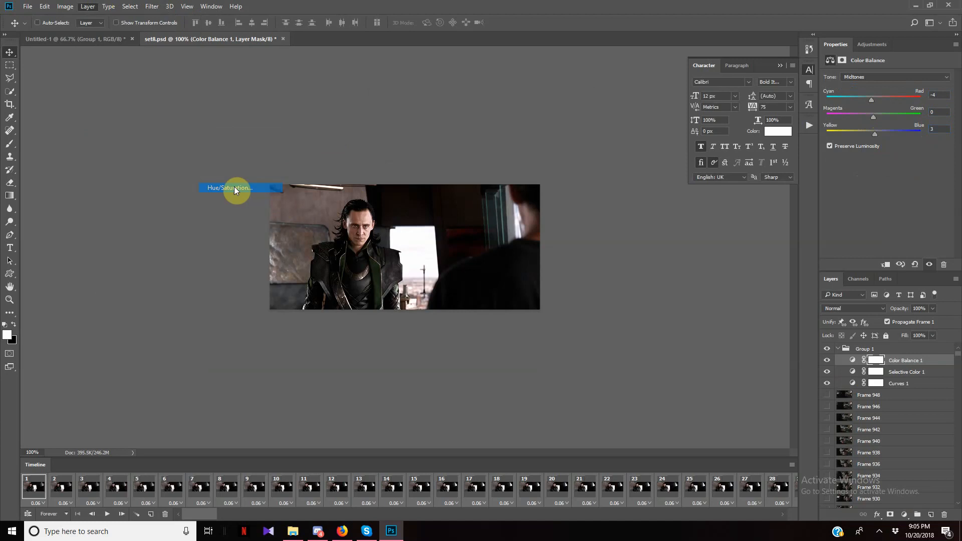
pyautogui.click(568, 114)
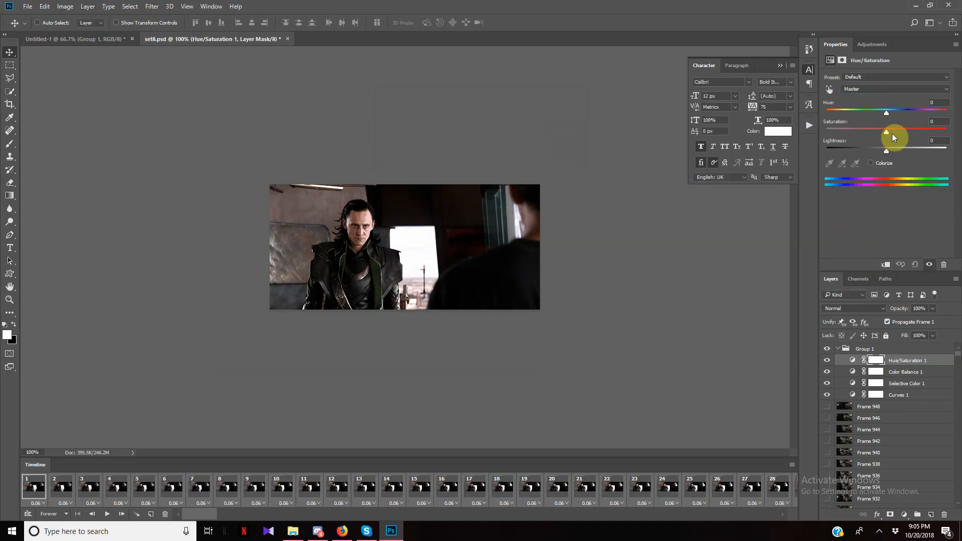
pyautogui.click(938, 121)
pyautogui.write('17')
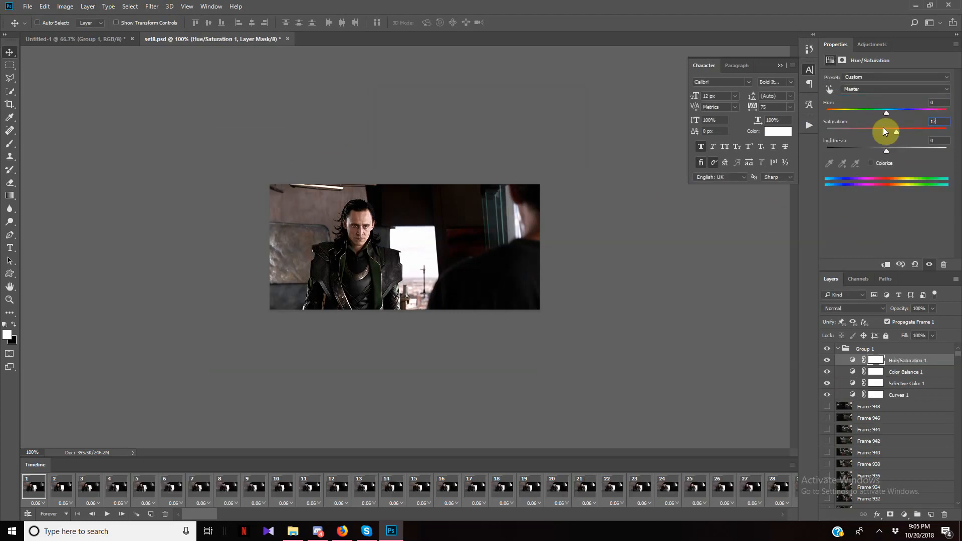
# Set the saturation of the Reds range to -15 in the Hue/Saturation adjustment, and switch to the Greens range
pyautogui.click(912, 91)
pyautogui.click(856, 100)
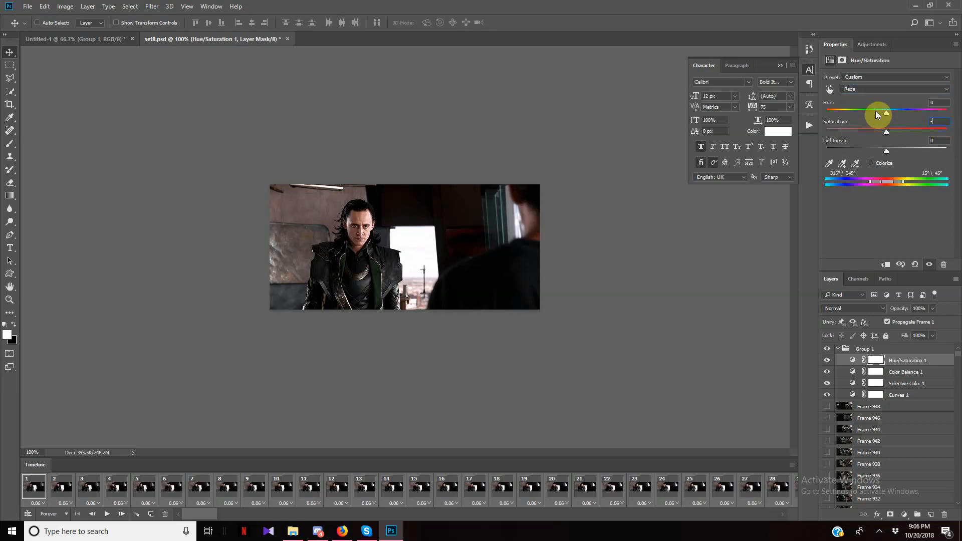
pyautogui.write('-15')
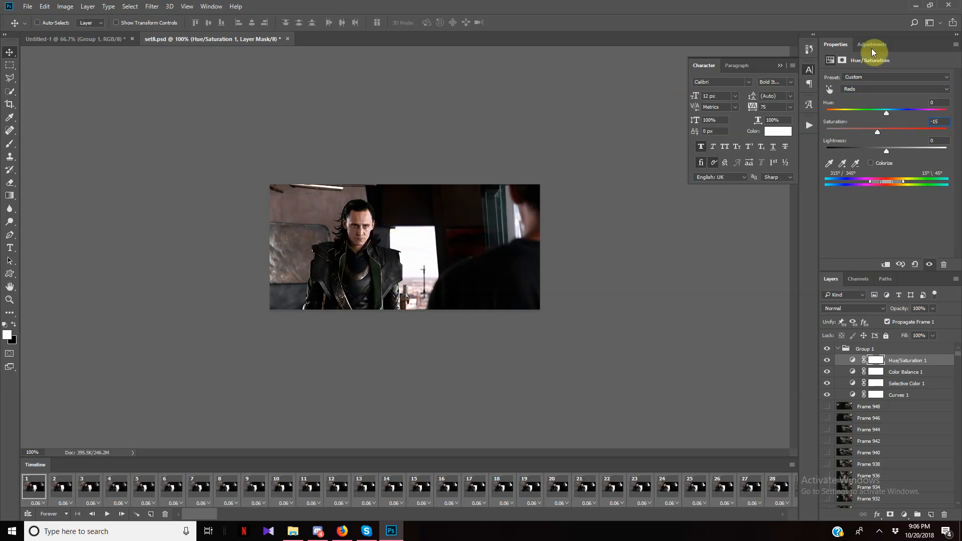
pyautogui.click(846, 89)
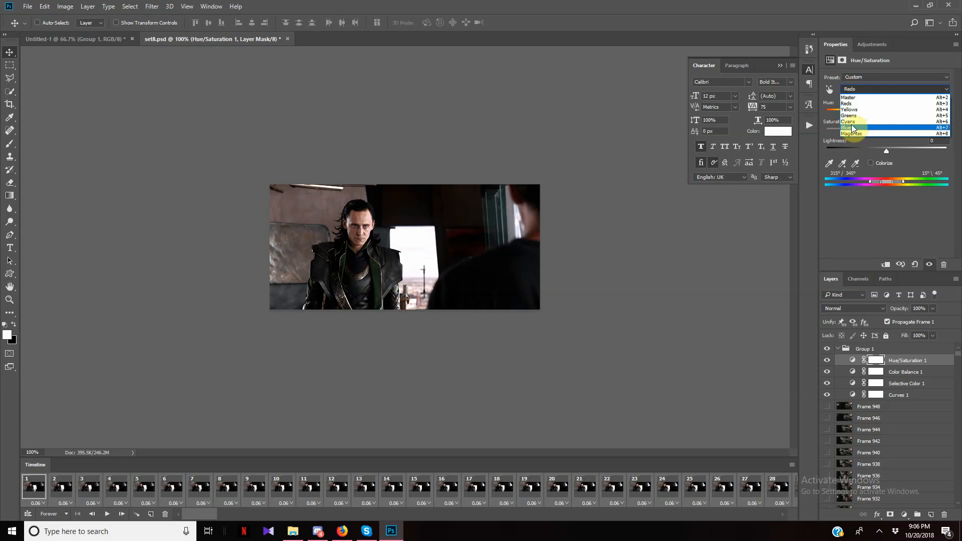
pyautogui.click(854, 116)
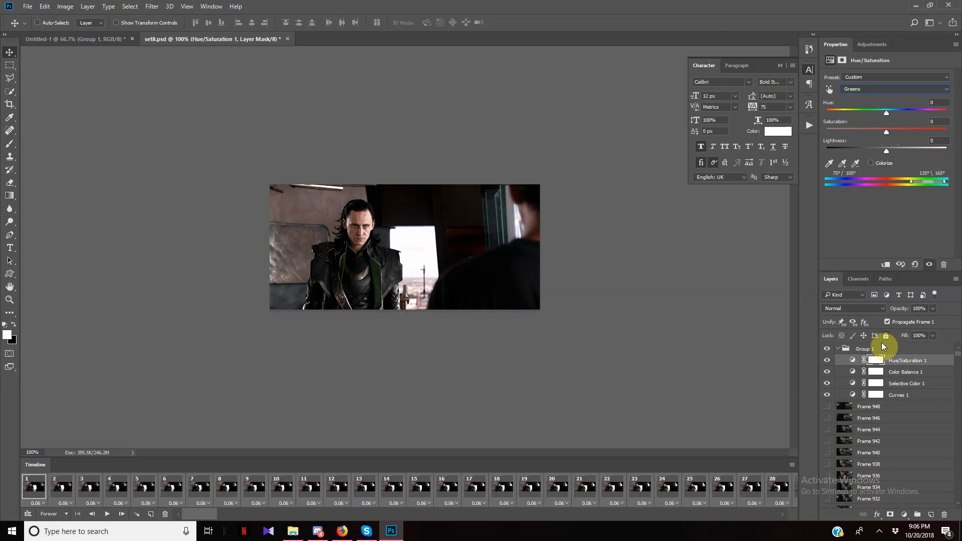
# Collapse Group 1 and compare the image with the adjustment group hidden and shown at 100% and 200% zoom
pyautogui.click(837, 349)
pyautogui.click(824, 349)
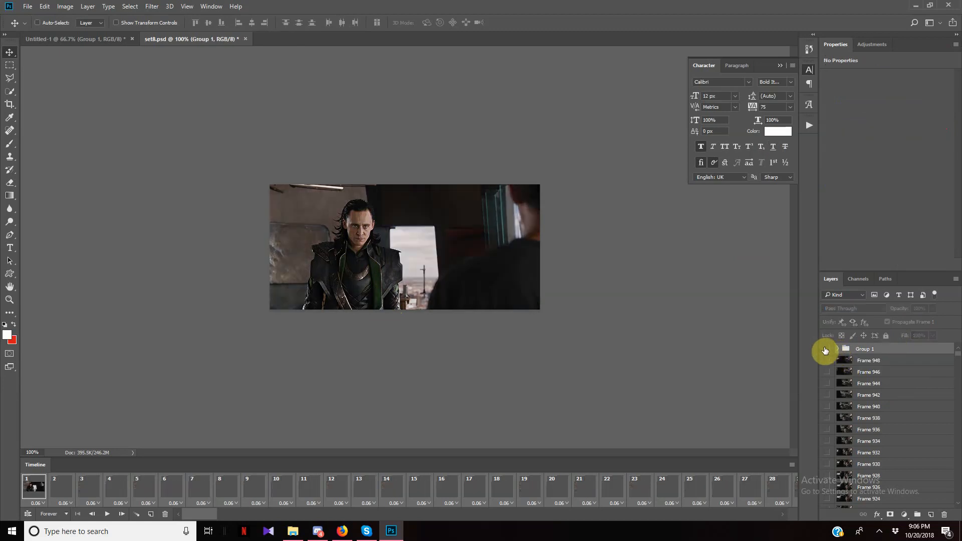
pyautogui.click(825, 349)
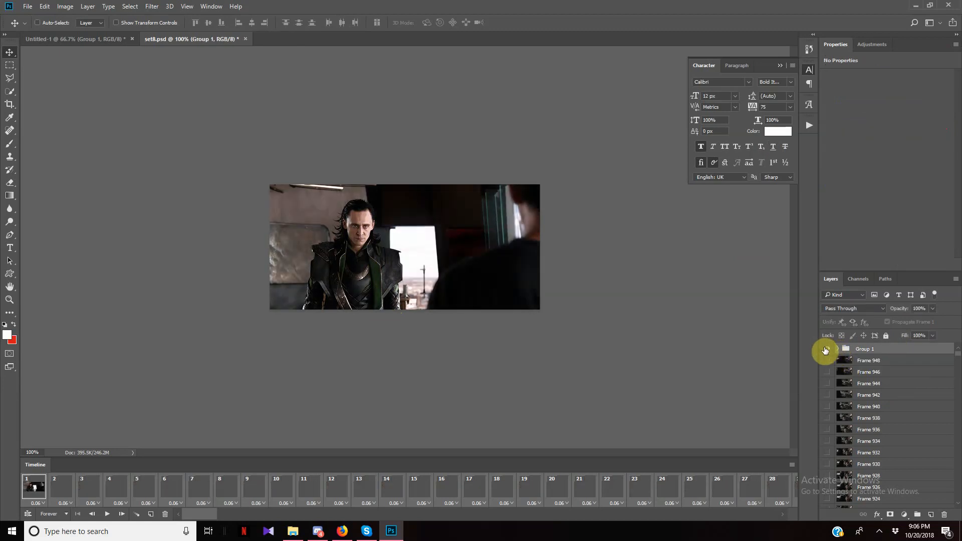
pyautogui.click(9, 300)
pyautogui.click(198, 311)
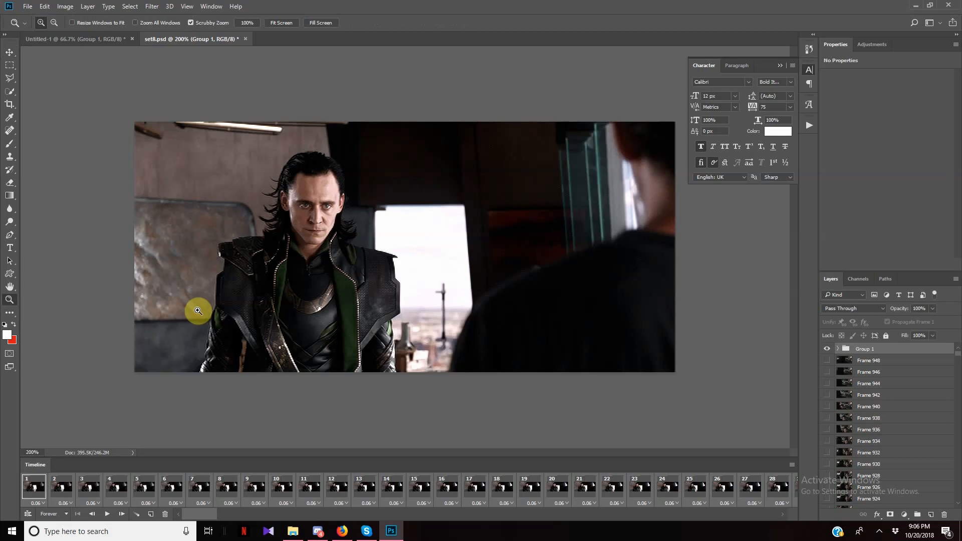
pyautogui.click(824, 350)
pyautogui.click(825, 350)
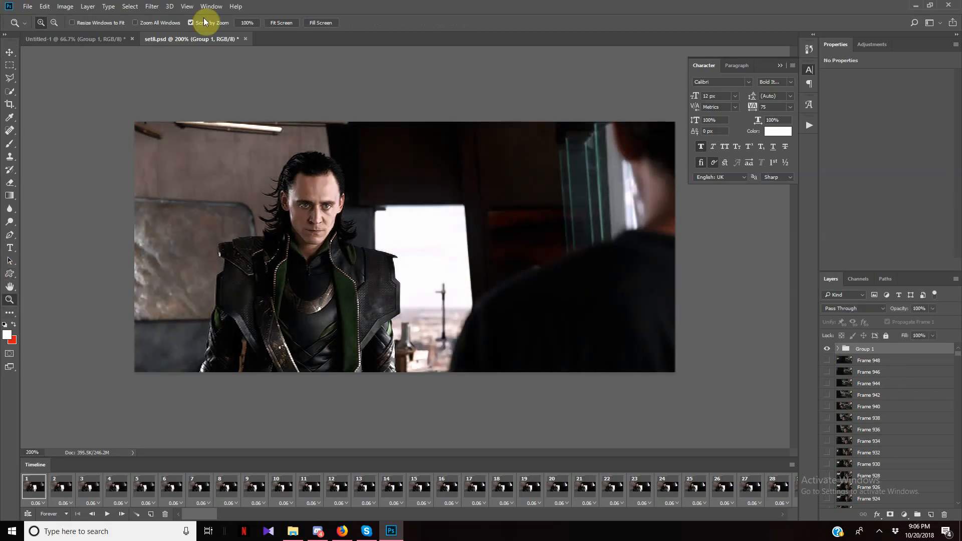
pyautogui.click(240, 23)
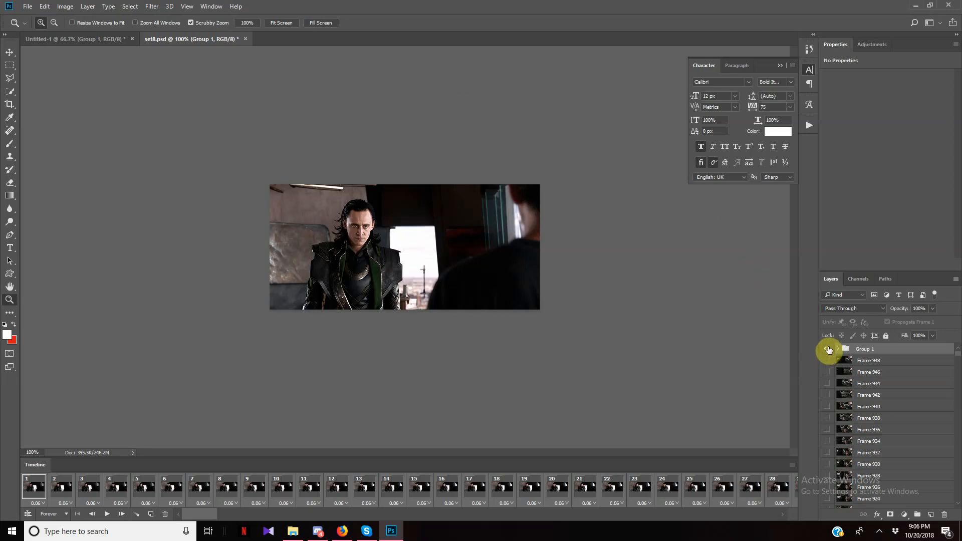
# Check timeline frames 28 to 30 and preview the animation to judge where the GIF should end
pyautogui.click(27, 6)
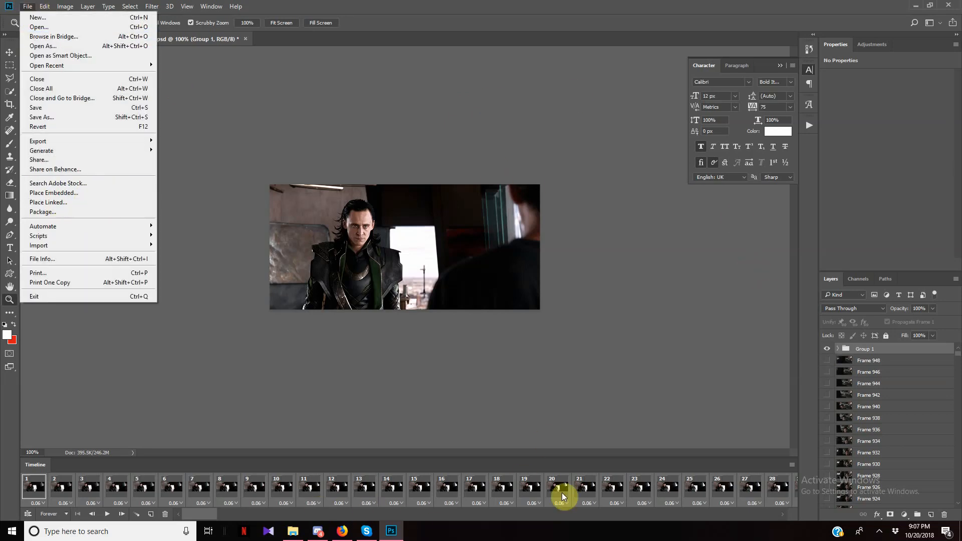
pyautogui.click(698, 485)
pyautogui.click(779, 486)
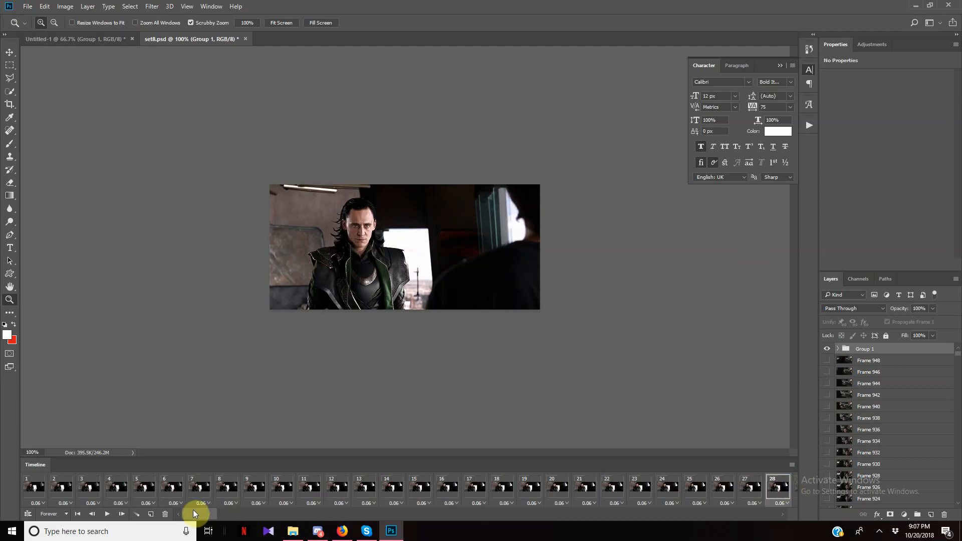
pyautogui.moveTo(193, 510); pyautogui.dragTo(205, 509)
pyautogui.click(566, 486)
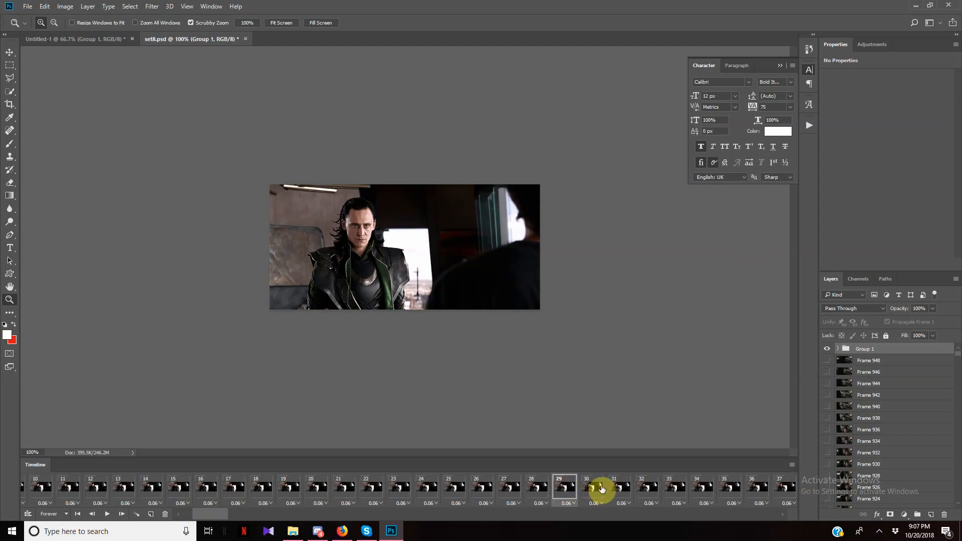
pyautogui.click(594, 487)
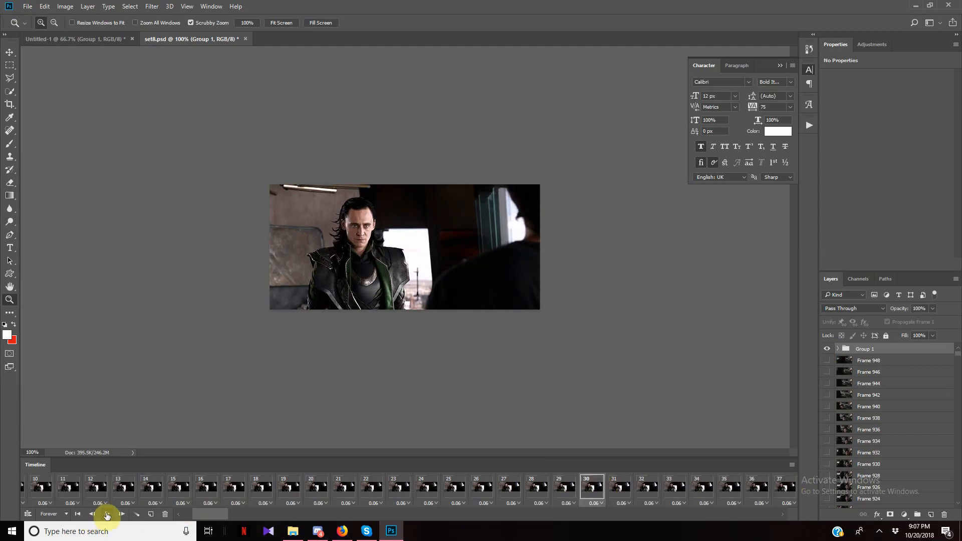
pyautogui.click(107, 514)
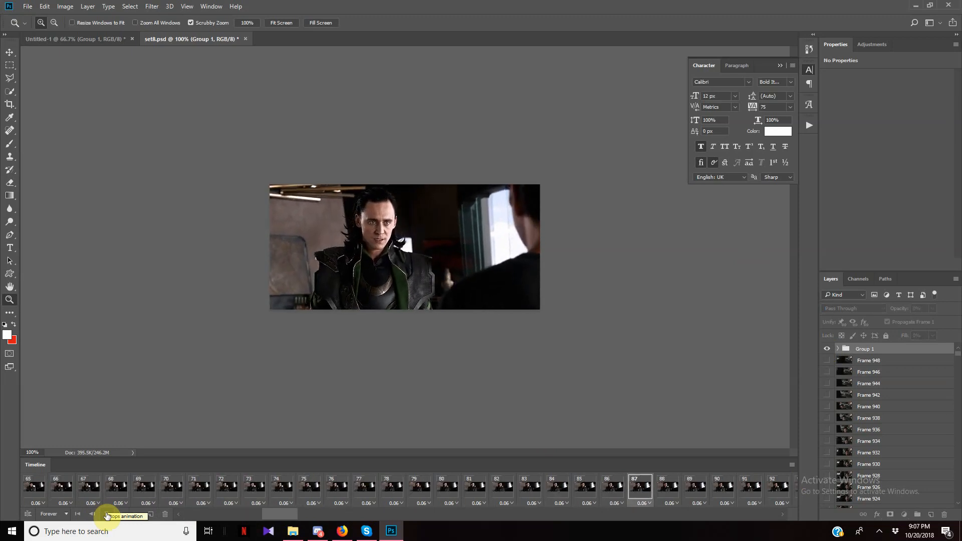
pyautogui.click(107, 514)
# Delete frames 31 through 474 from the timeline, keeping only the first 30 frames
pyautogui.moveTo(287, 514); pyautogui.dragTo(790, 518)
pyautogui.click(252, 490)
pyautogui.click(780, 485)
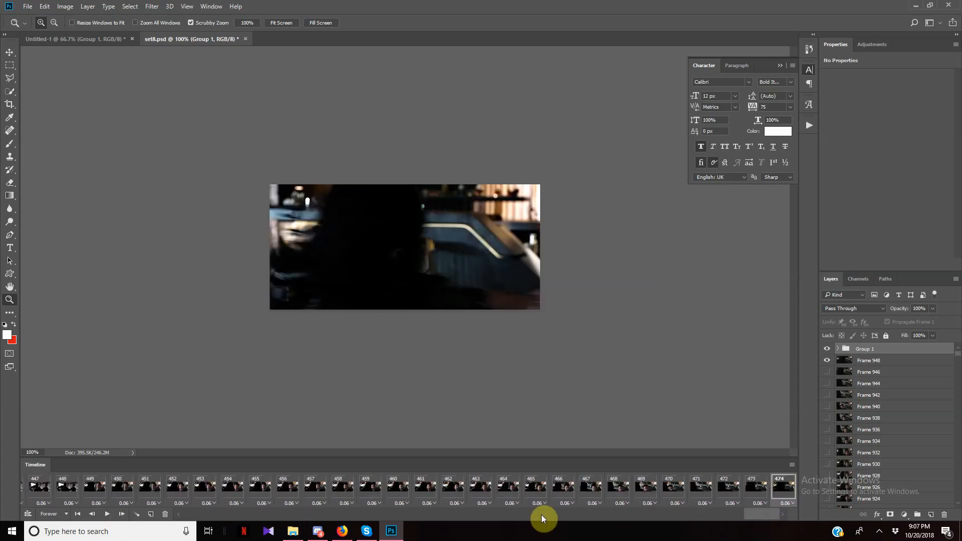
pyautogui.moveTo(730, 513); pyautogui.dragTo(205, 516)
pyautogui.keyDown('shift'); pyautogui.click(768, 494); pyautogui.keyUp('shift')
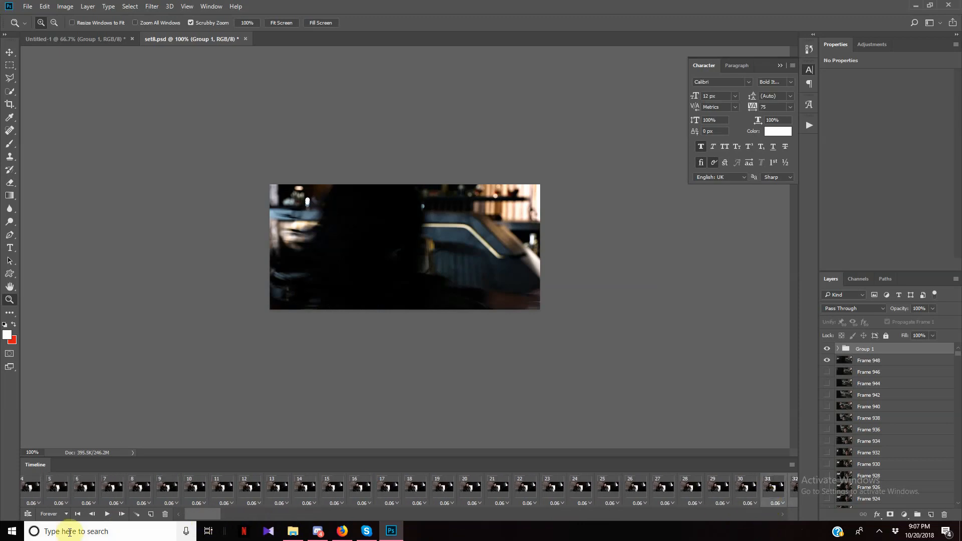
pyautogui.click(165, 513)
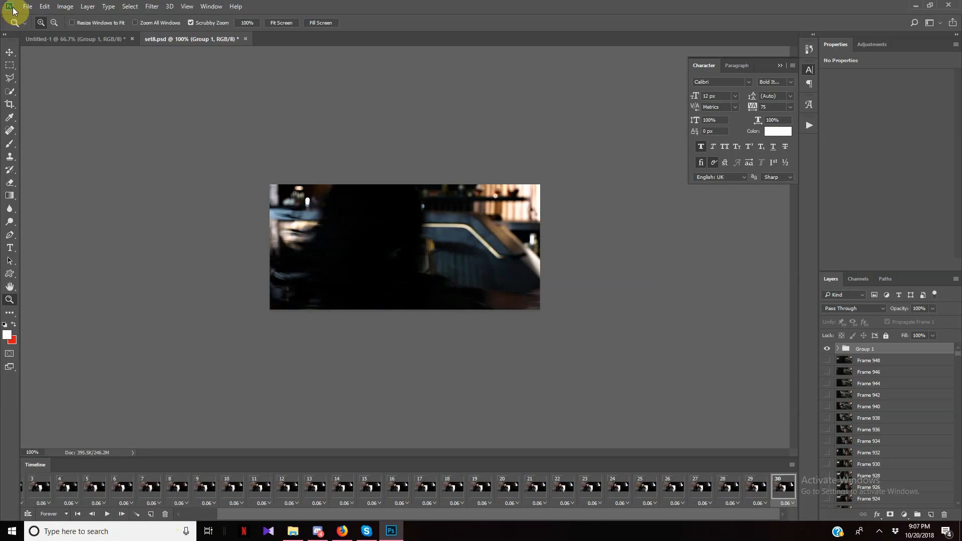
# Open the legacy Save for Web export for the 30-frame GIF and play its animation preview
pyautogui.click(28, 6)
pyautogui.moveTo(99, 141)
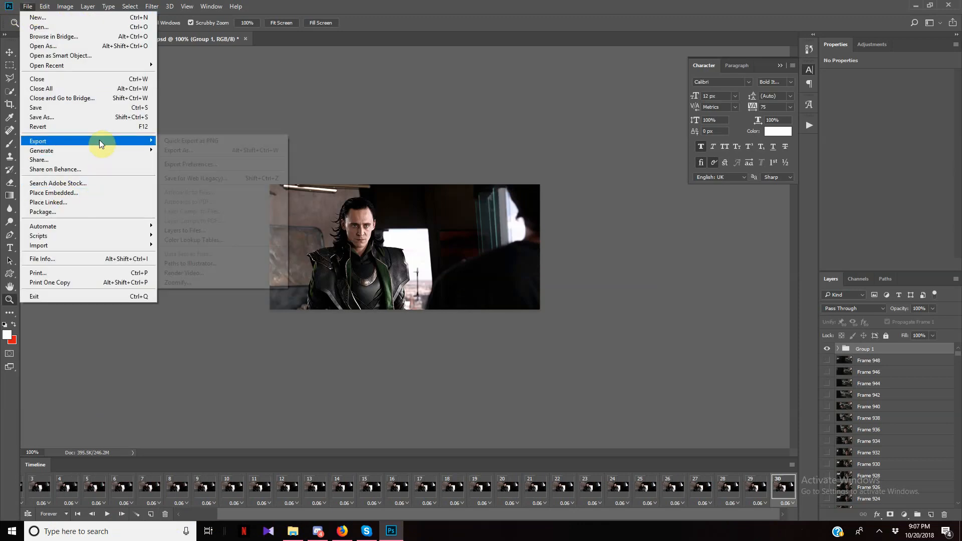
pyautogui.click(187, 179)
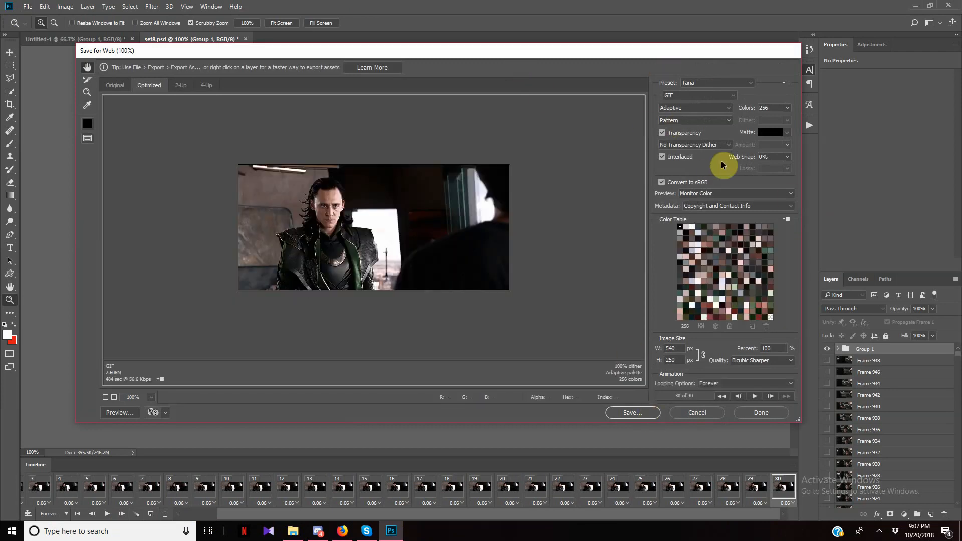
pyautogui.click(667, 122)
pyautogui.click(667, 122)
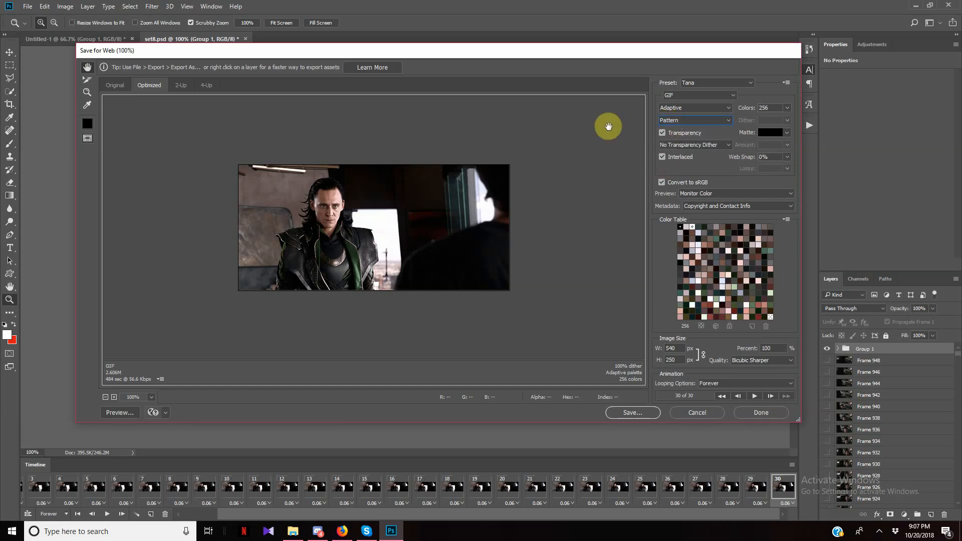
pyautogui.moveTo(420, 57); pyautogui.dragTo(416, 37)
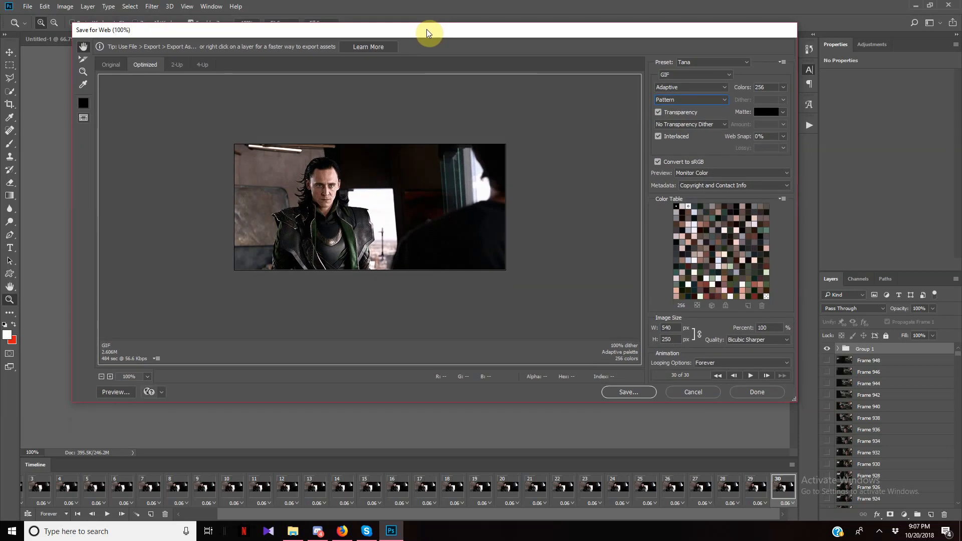
pyautogui.click(749, 376)
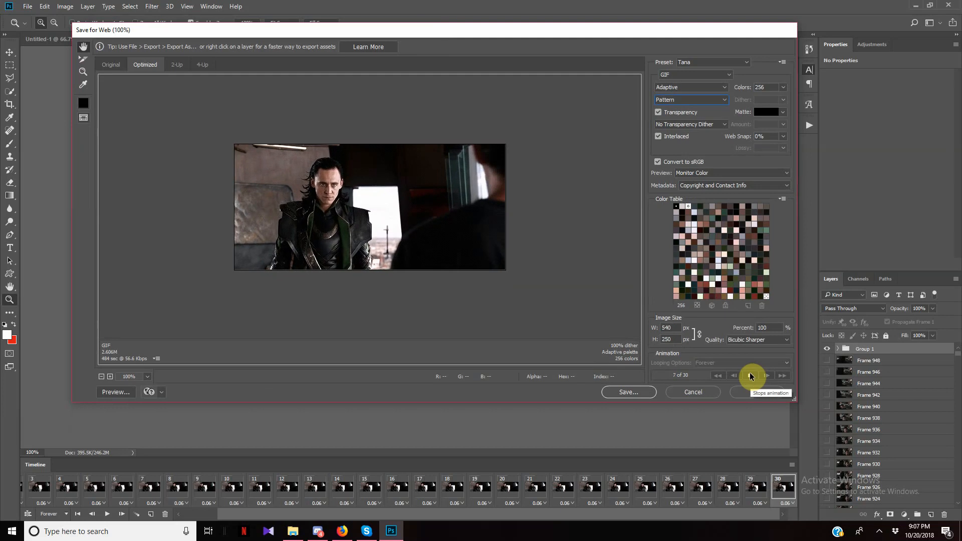
# Set the GIF's dither method to Diffusion and save it over the existing file 1 in the gif folder
pyautogui.click(711, 100)
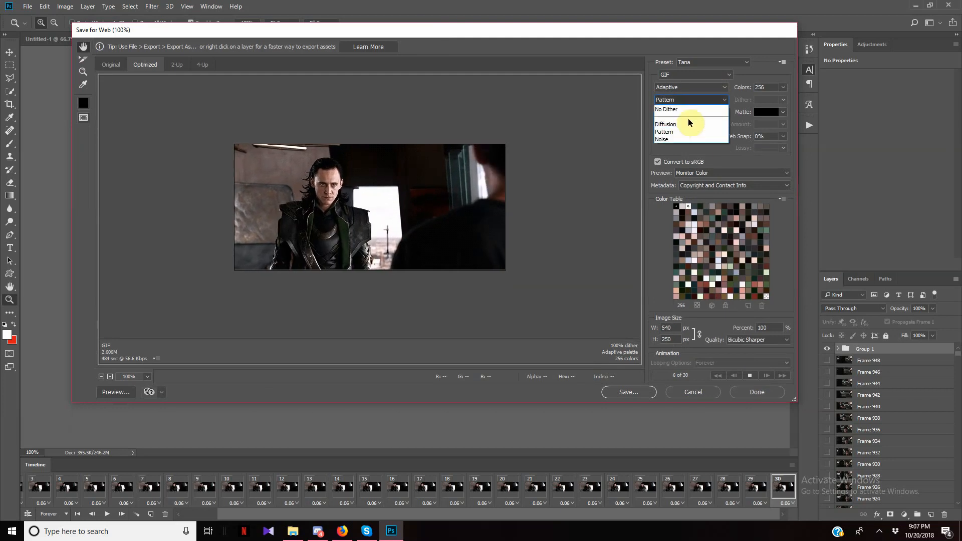
pyautogui.click(681, 125)
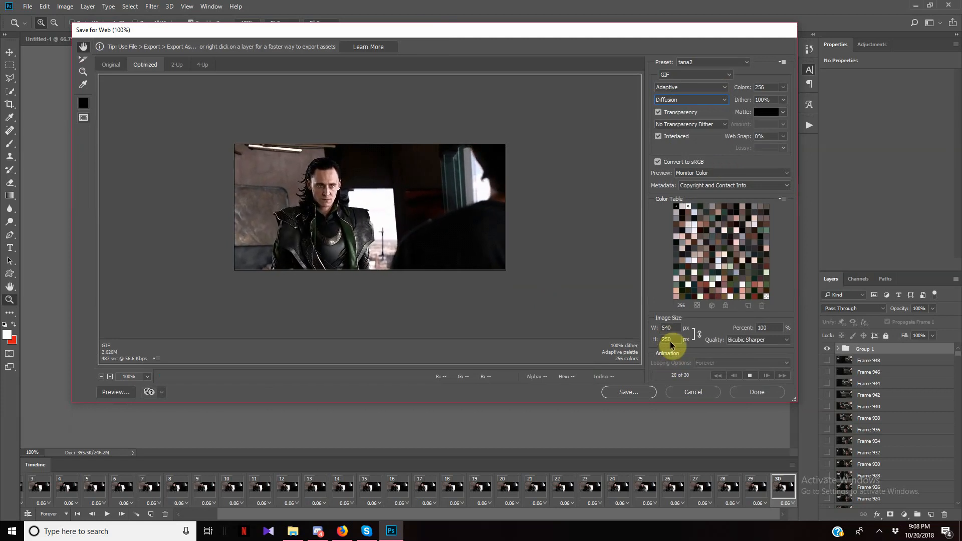
pyautogui.click(635, 393)
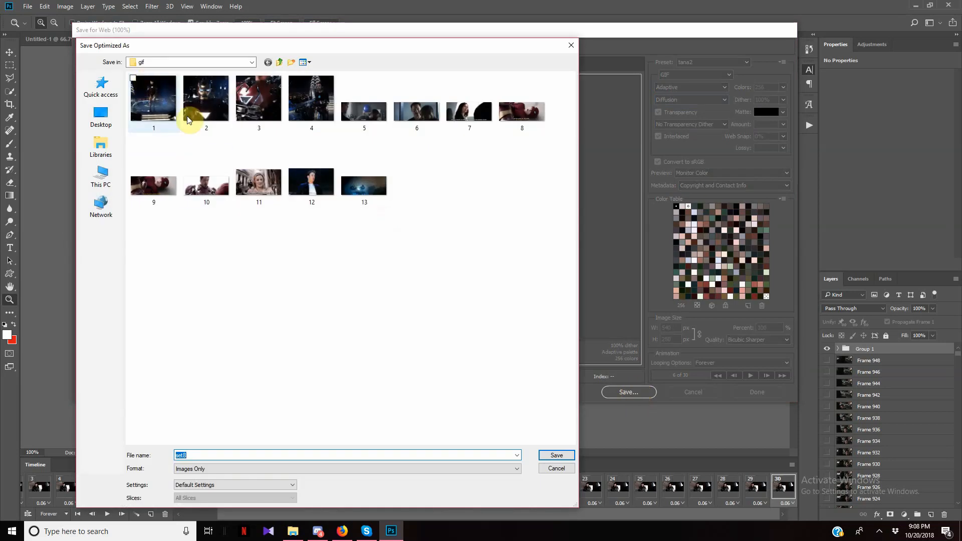
pyautogui.doubleClick(155, 99)
pyautogui.click(544, 257)
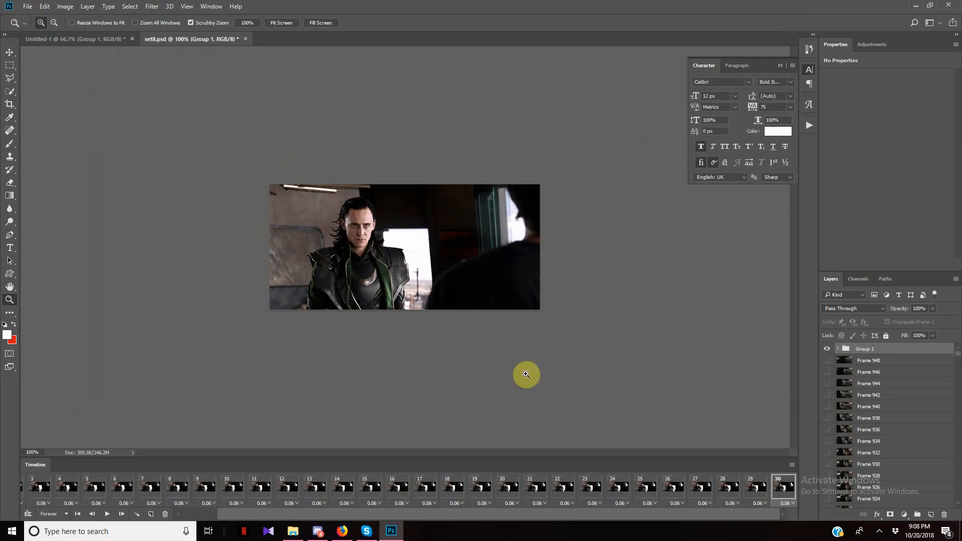
# Return the image to 100% zoom and reopen the Save for Web export
pyautogui.moveTo(314, 530)
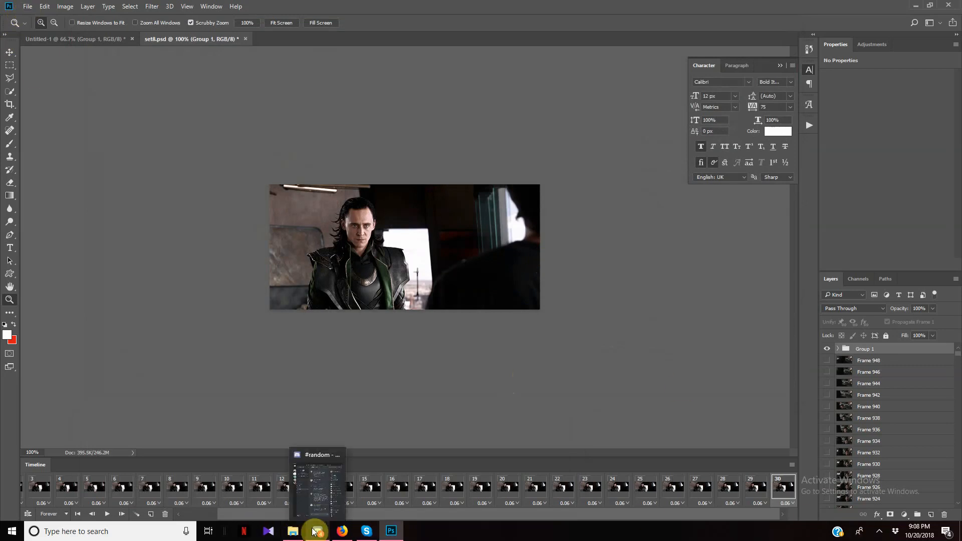
pyautogui.click(476, 417)
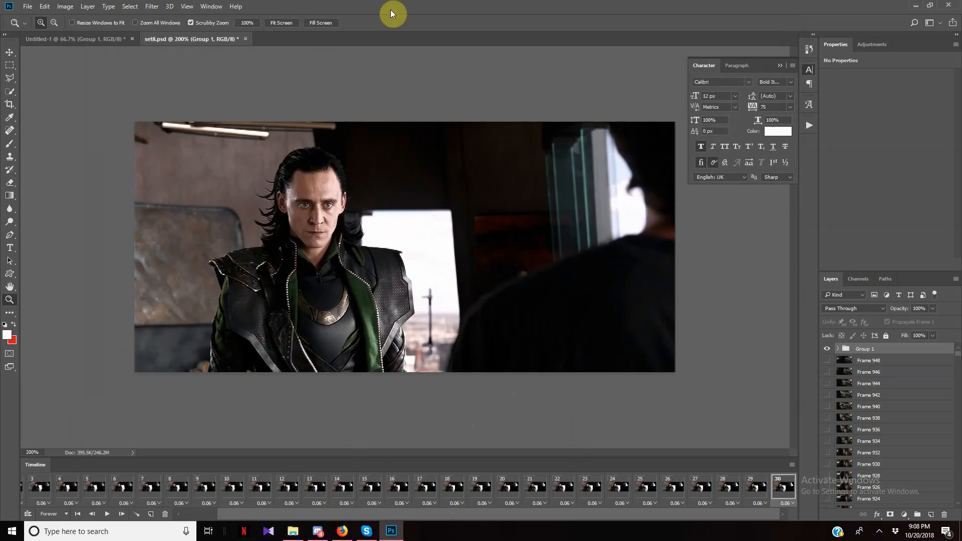
pyautogui.click(241, 22)
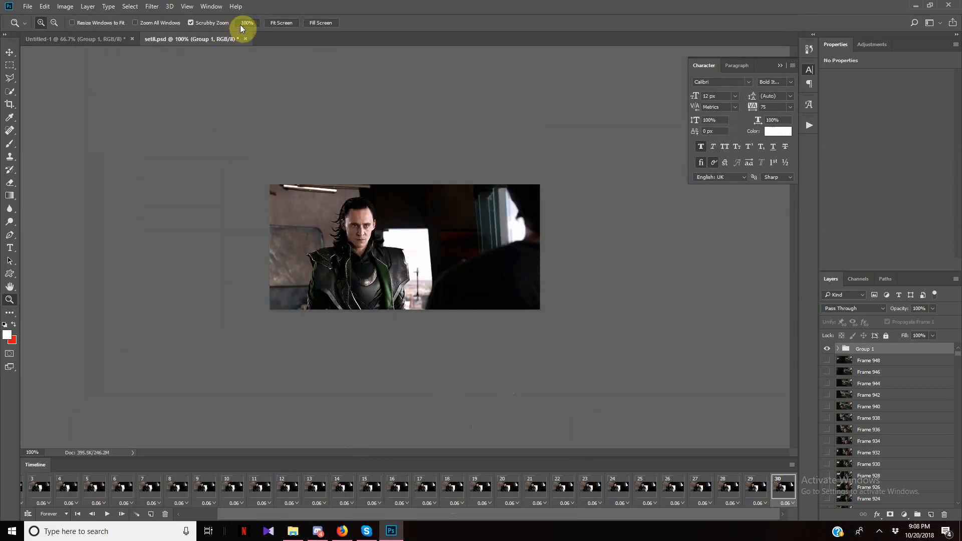
pyautogui.hotkey('ctrl', 'alt', 'shift', 's')
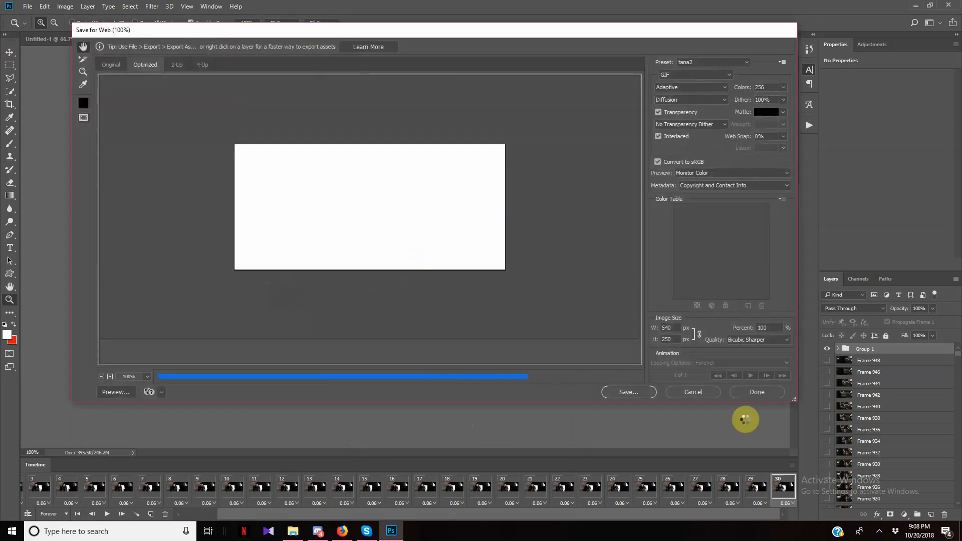